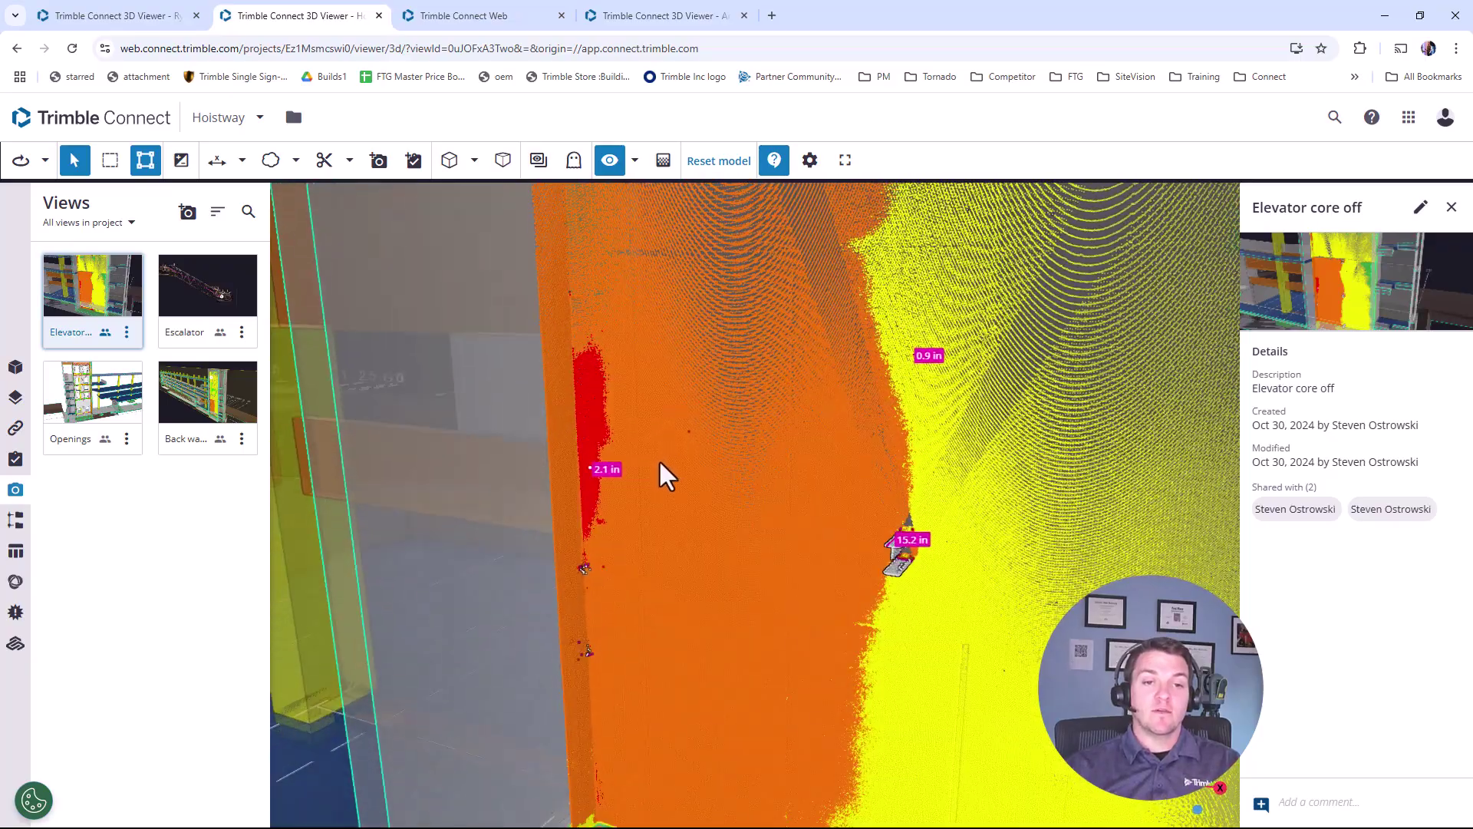
- Shift the section plane at the elevator core and examine the deviation heat map and measurement labels on the shaft wall
{"action": "scroll", "coordinate": [662, 460], "scroll_direction": "down", "scroll_amount": 5}
{"action": "left_click_drag", "start_coordinate": [669, 466], "coordinate": [695, 438]}
{"action": "scroll", "coordinate": [716, 476], "scroll_direction": "down", "scroll_amount": 5}
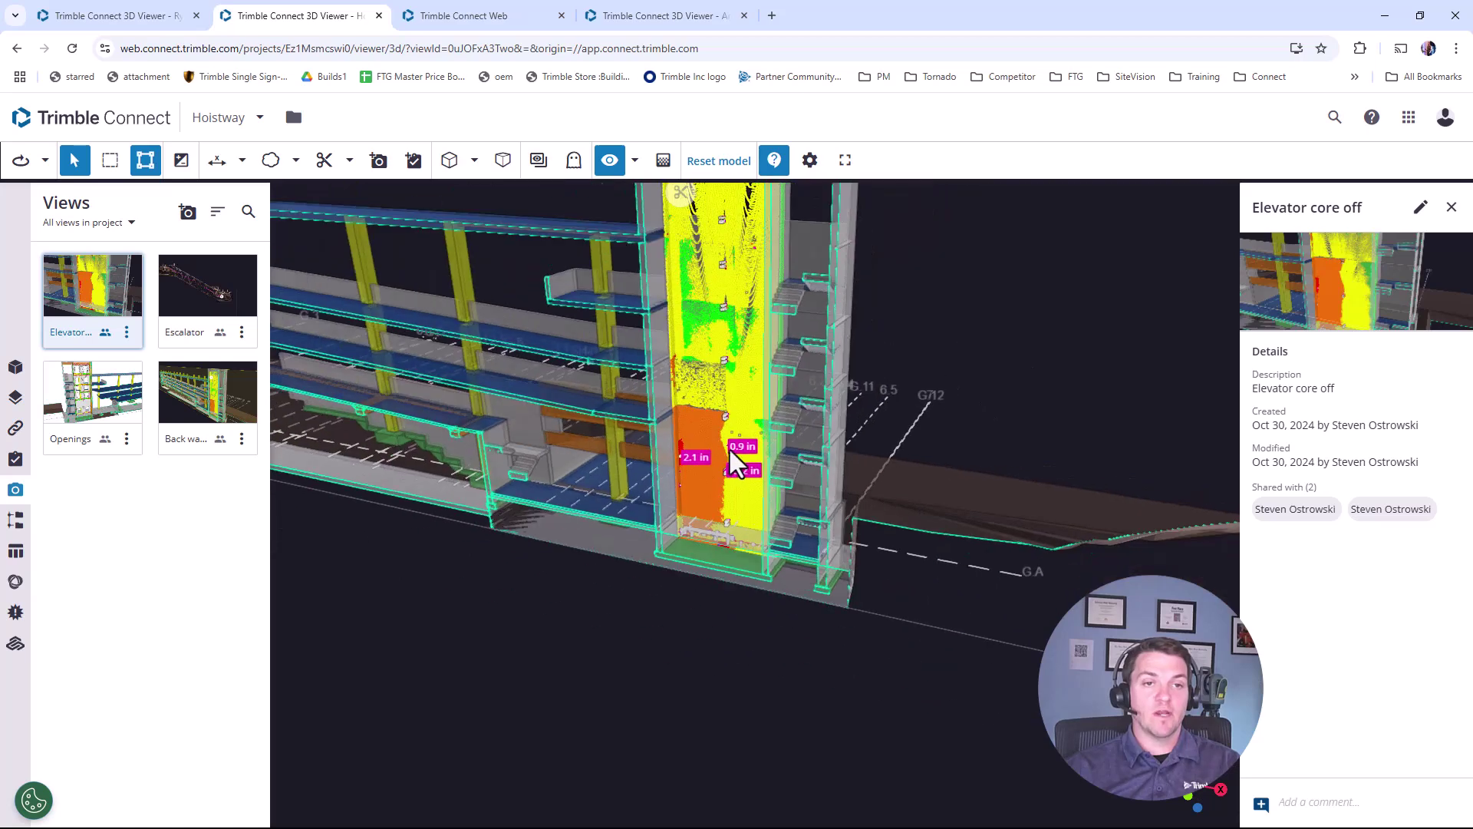
{"action": "scroll", "coordinate": [716, 429], "scroll_direction": "up", "scroll_amount": 5}
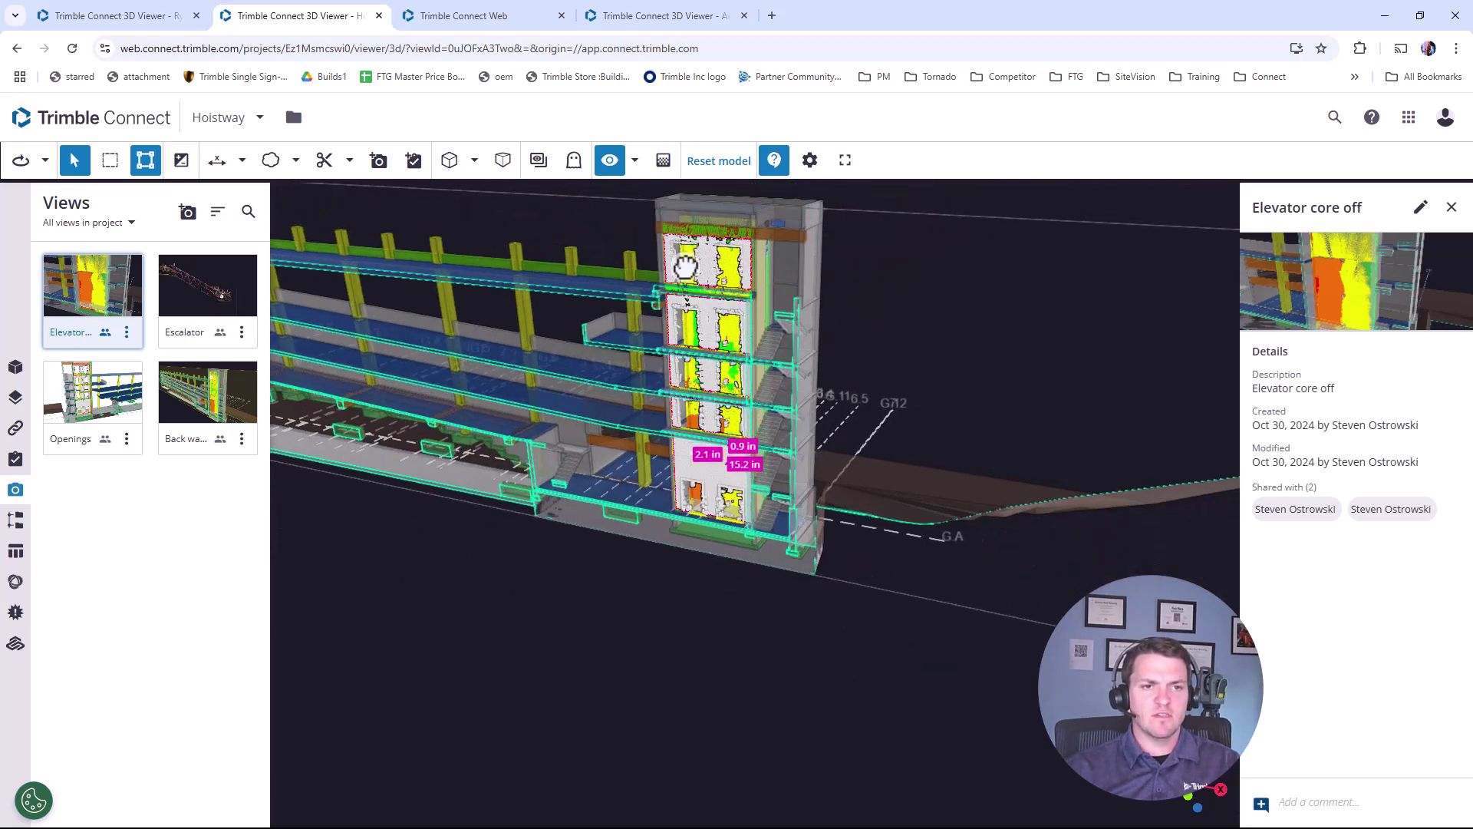
{"action": "scroll", "coordinate": [697, 402], "scroll_direction": "down", "scroll_amount": 5}
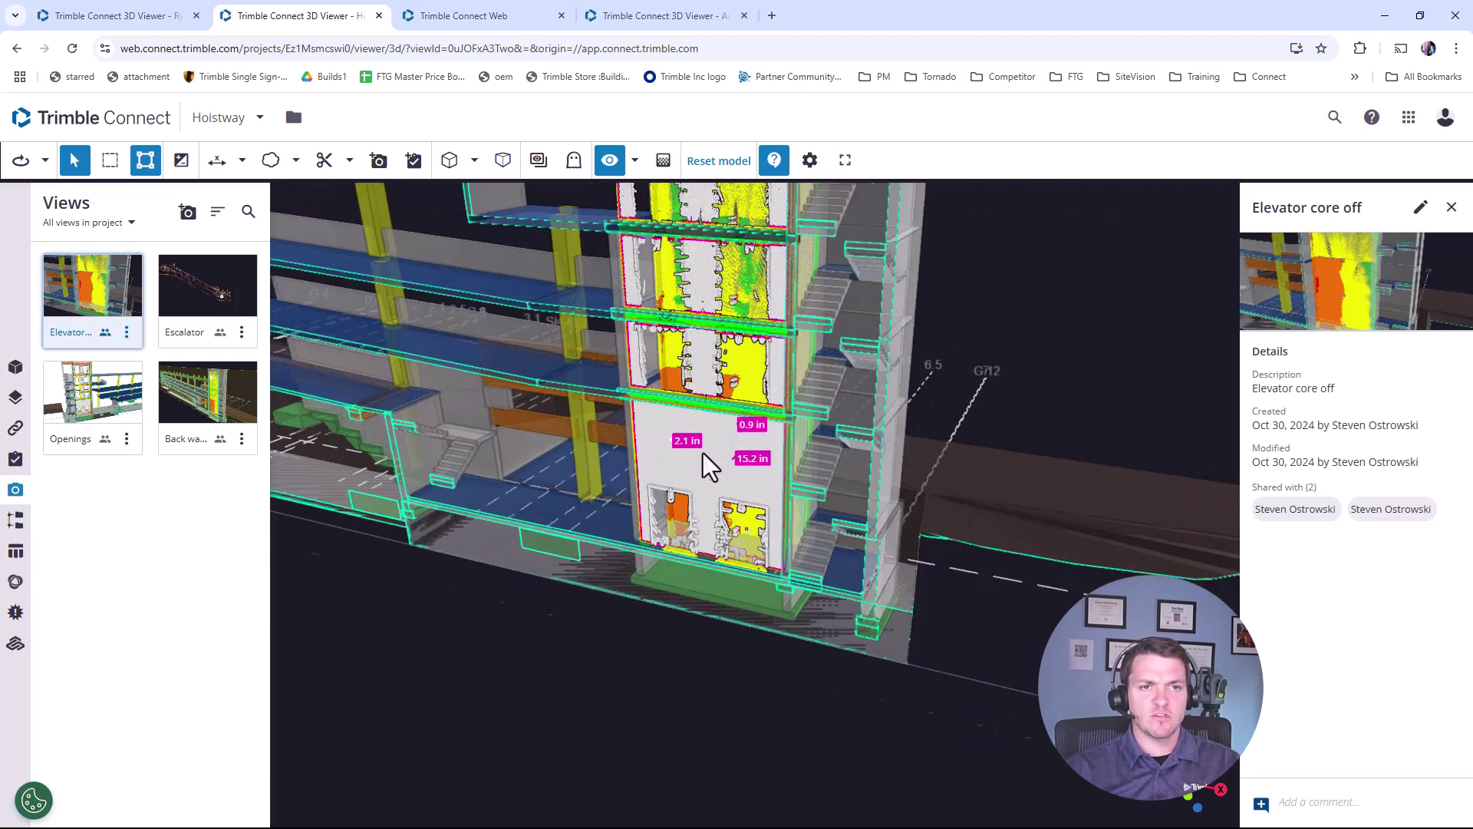
{"action": "scroll", "coordinate": [677, 247], "scroll_direction": "up", "scroll_amount": 6}
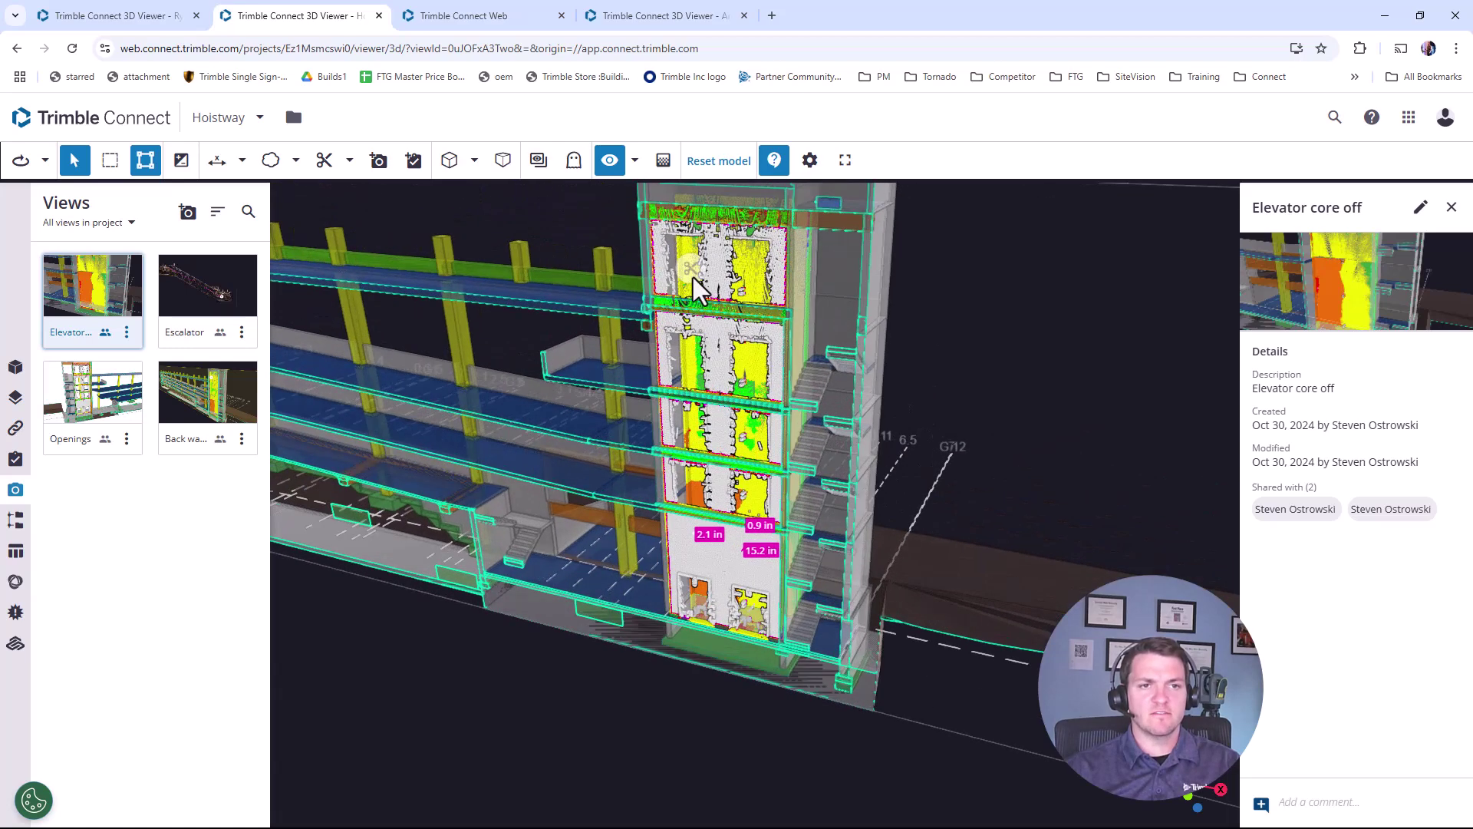
{"action": "left_click_drag", "start_coordinate": [706, 264], "coordinate": [708, 280]}
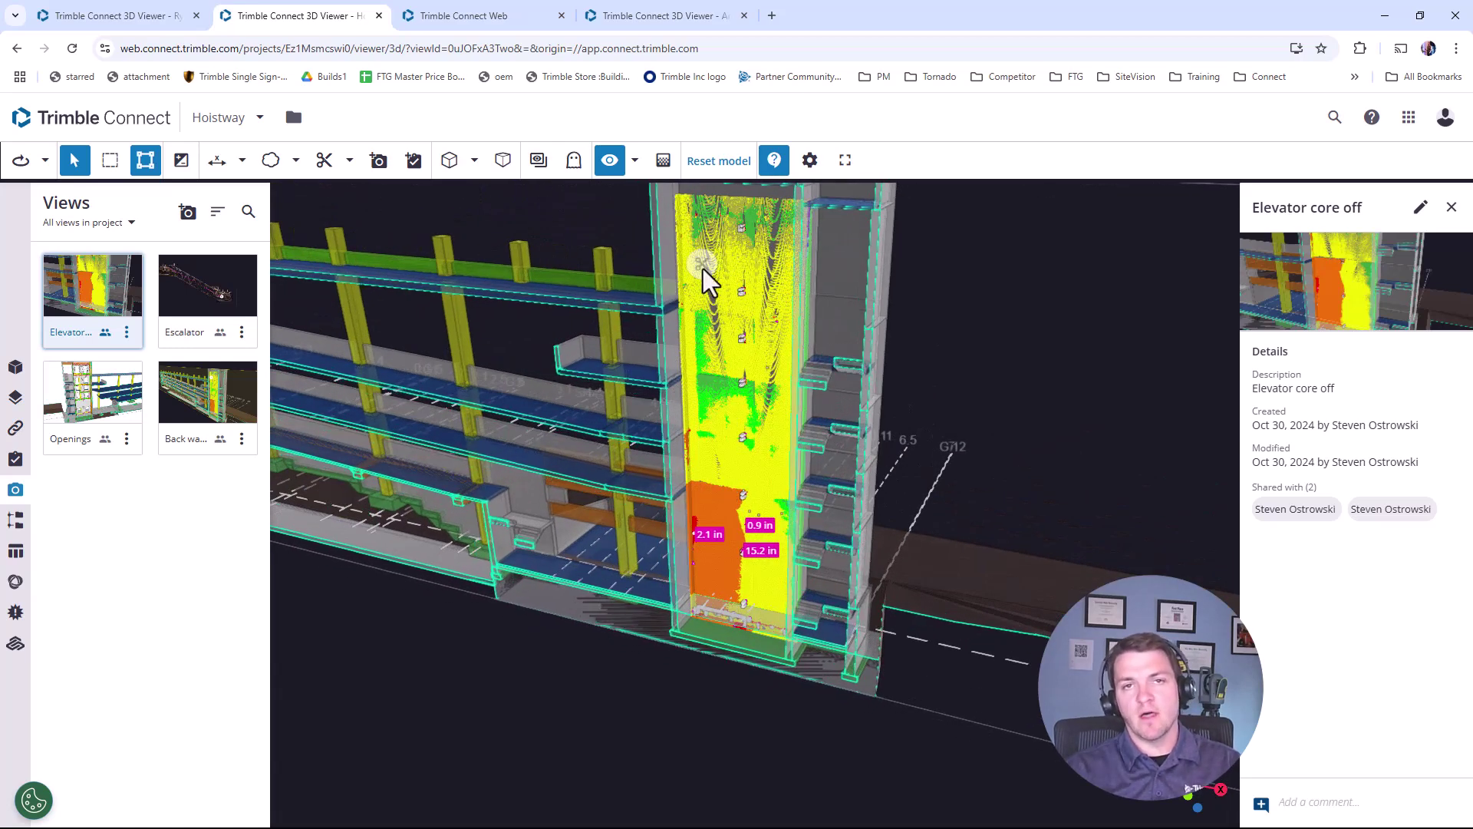
{"action": "scroll", "coordinate": [717, 471], "scroll_direction": "up", "scroll_amount": 2}
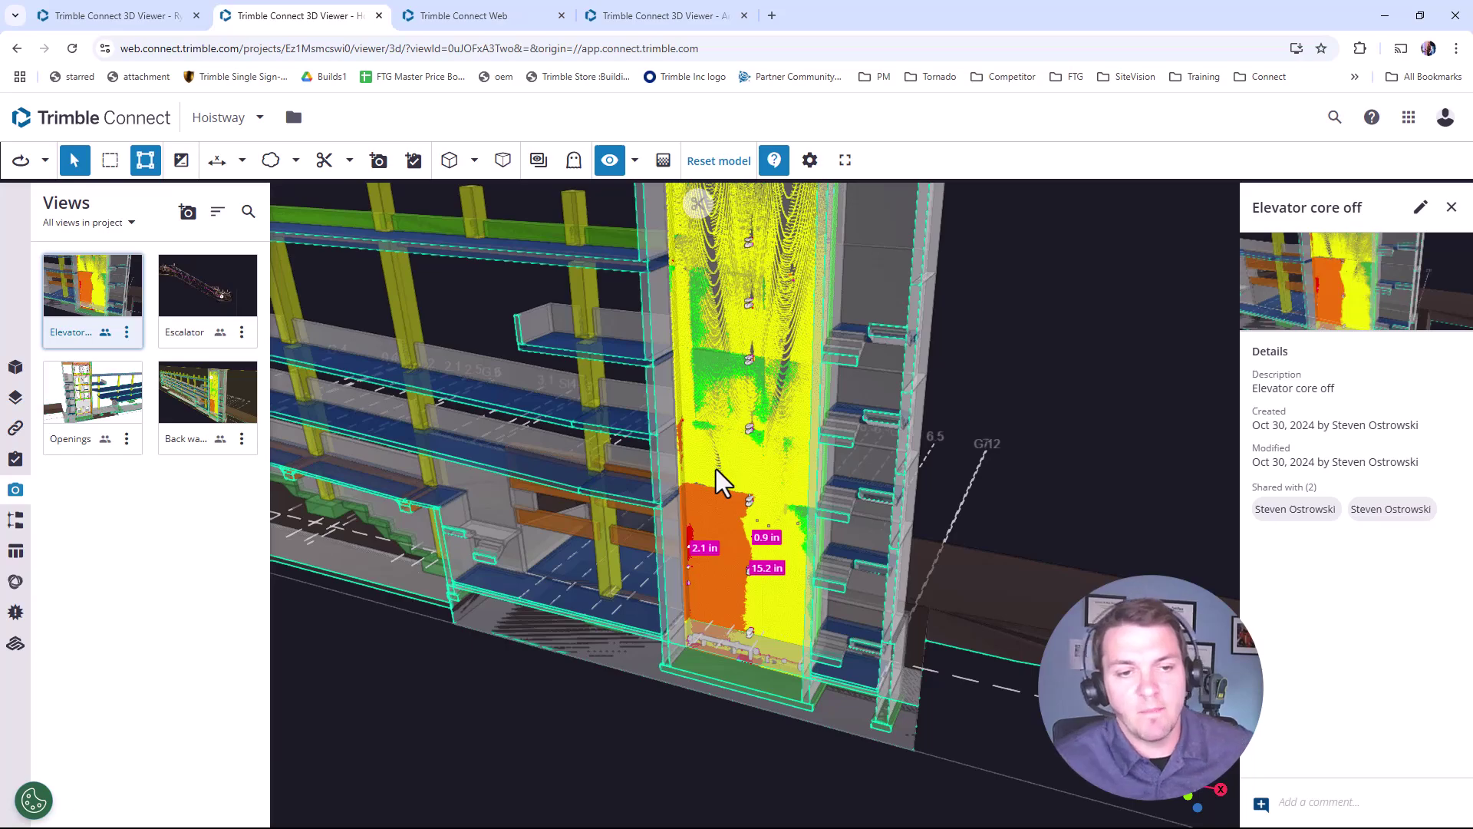
{"action": "scroll", "coordinate": [699, 542], "scroll_direction": "up", "scroll_amount": 5}
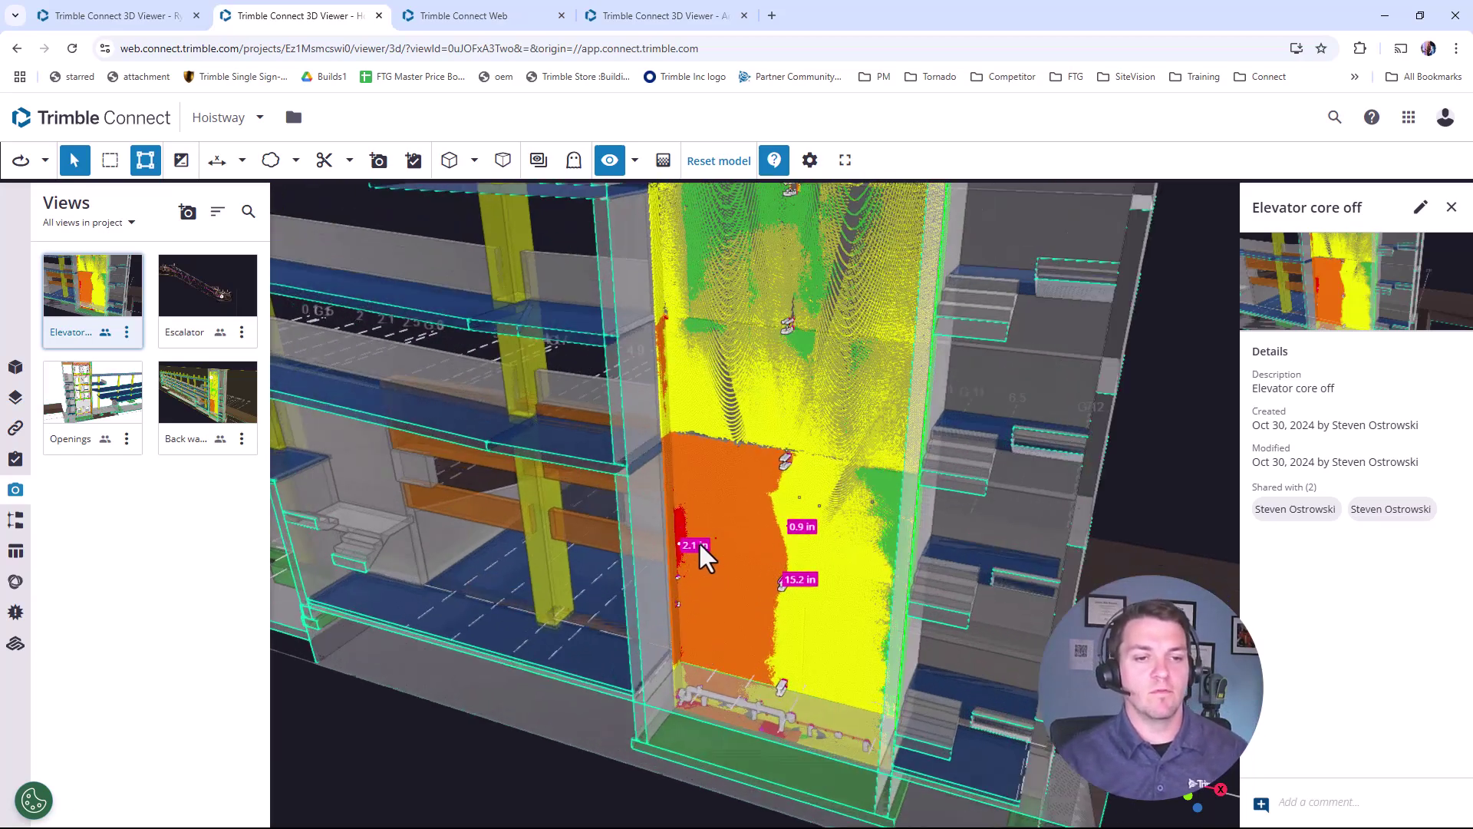
{"action": "scroll", "coordinate": [680, 537], "scroll_direction": "up", "scroll_amount": 4}
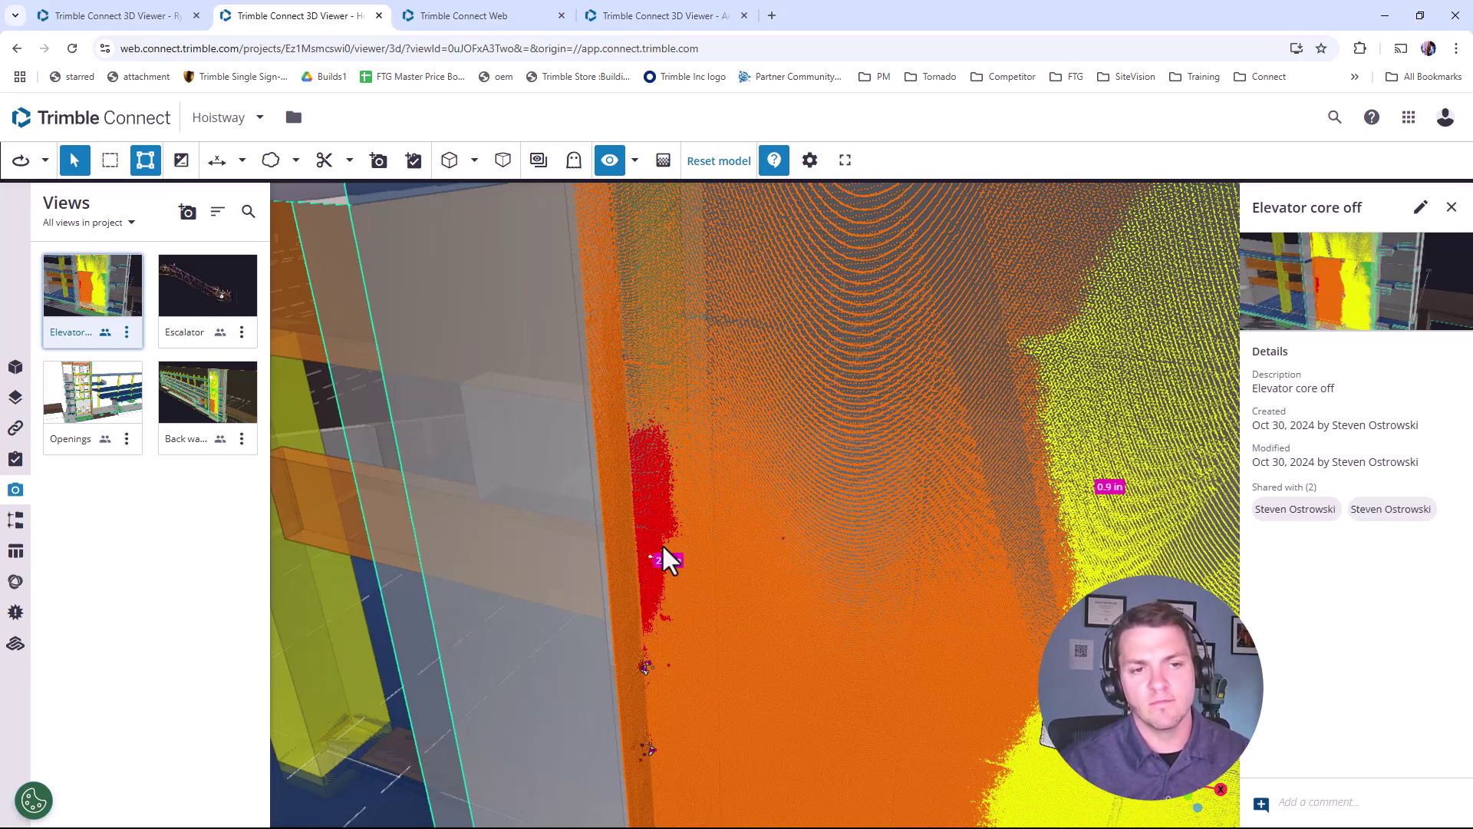
{"action": "scroll", "coordinate": [671, 551], "scroll_direction": "down", "scroll_amount": 1}
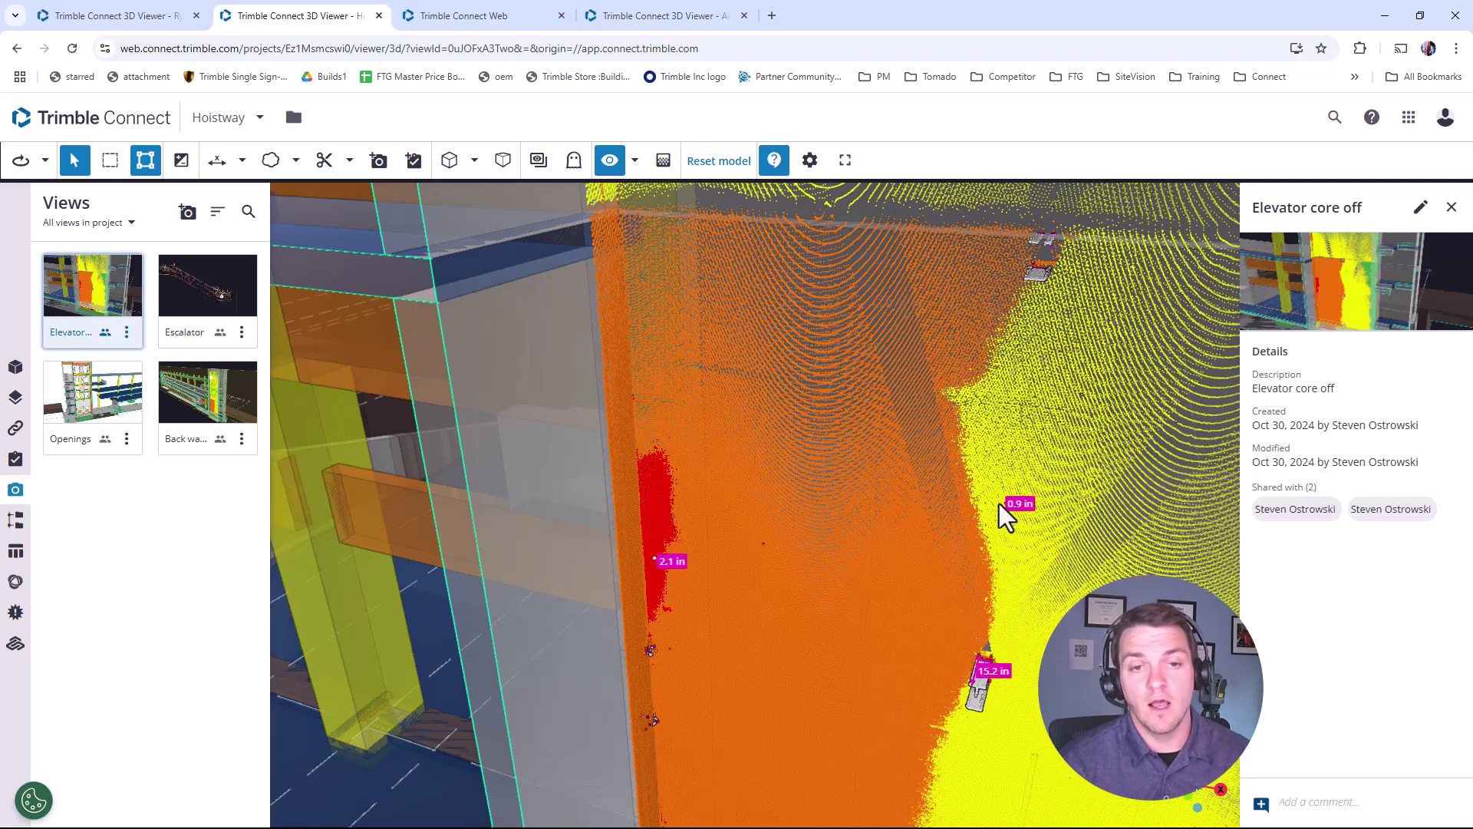
{"action": "scroll", "coordinate": [1016, 503], "scroll_direction": "down", "scroll_amount": 5}
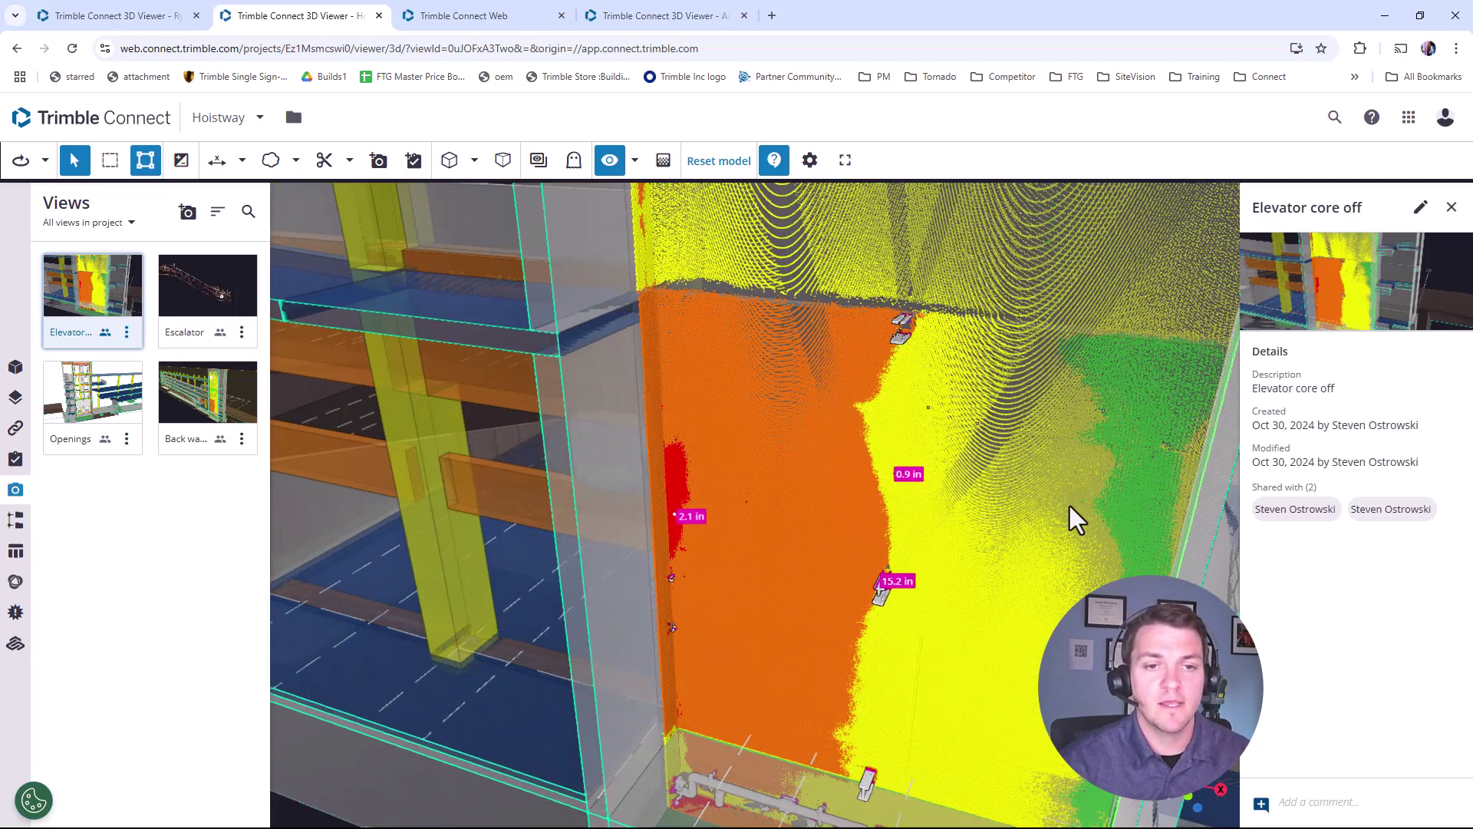
{"action": "scroll", "coordinate": [940, 450], "scroll_direction": "up", "scroll_amount": 3}
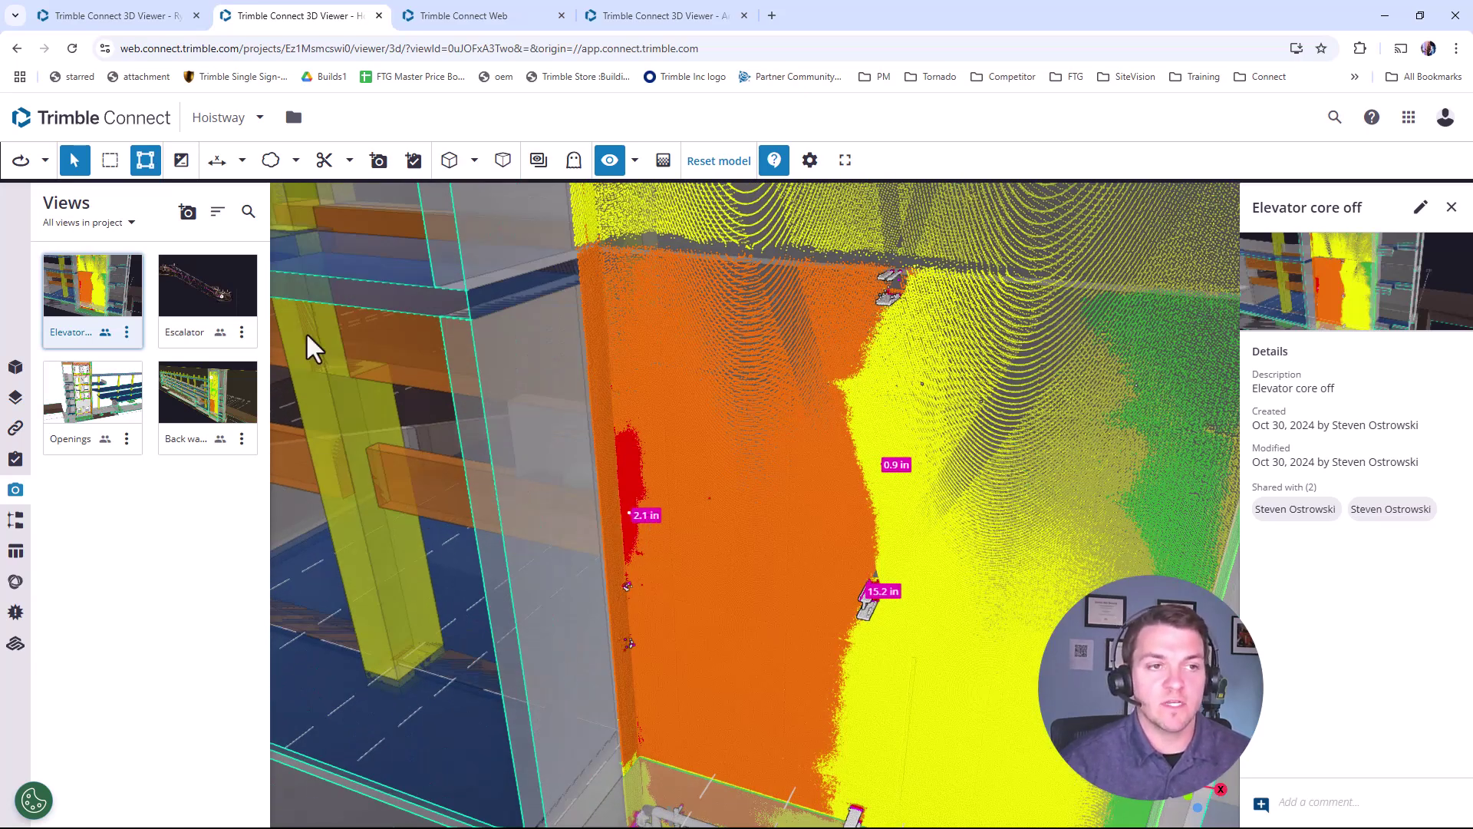
- Open the Hoistway project's team page from its data explorer and return to the 3D viewer
{"action": "left_click", "coordinate": [294, 118]}
{"action": "left_click", "coordinate": [348, 189]}
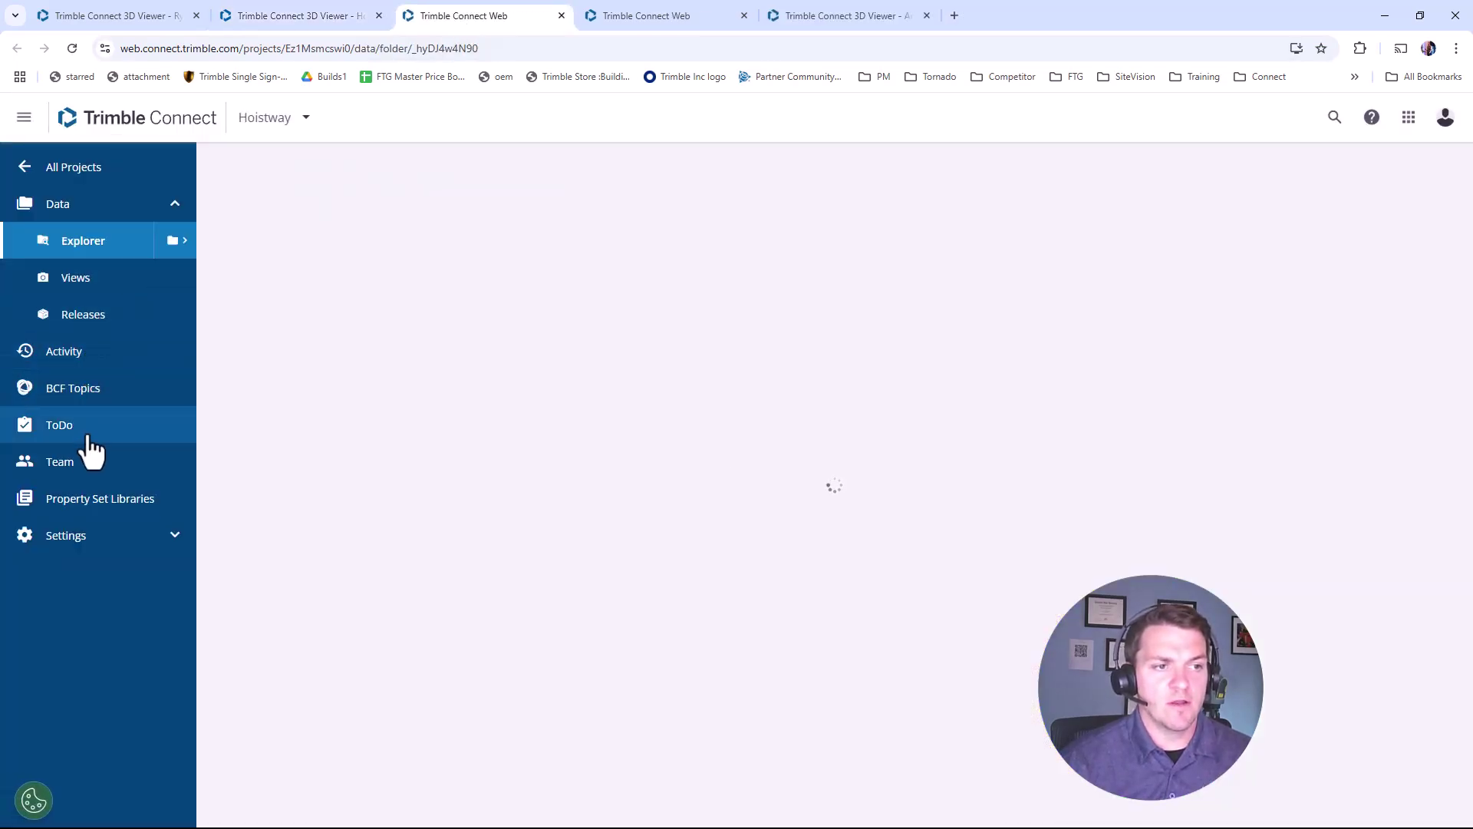
{"action": "left_click", "coordinate": [96, 463]}
{"action": "left_click", "coordinate": [301, 20]}
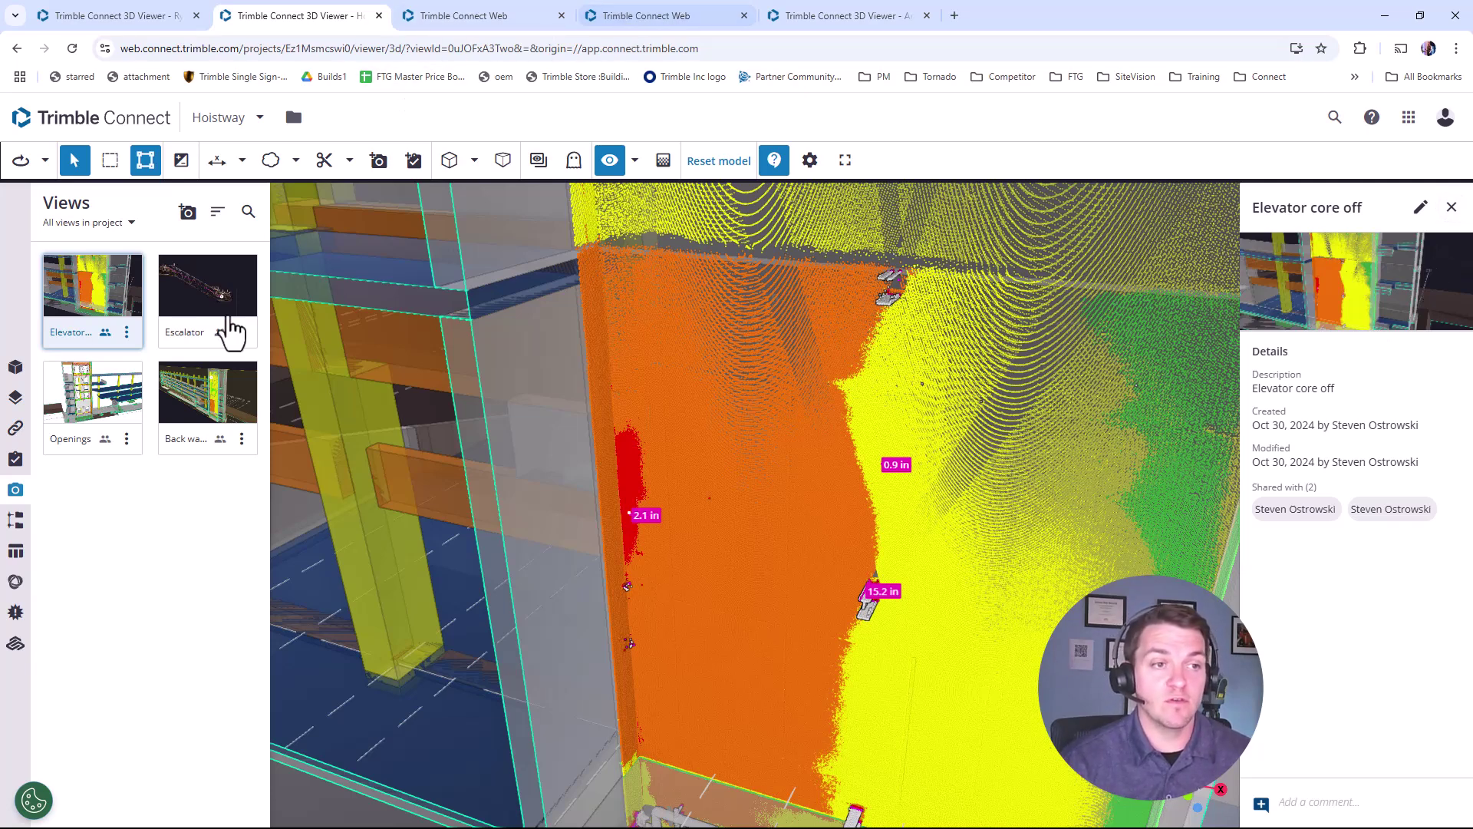
- Browse the Hoistway project's model folders and close the details of the Elevator core off view
{"action": "left_click", "coordinate": [19, 374]}
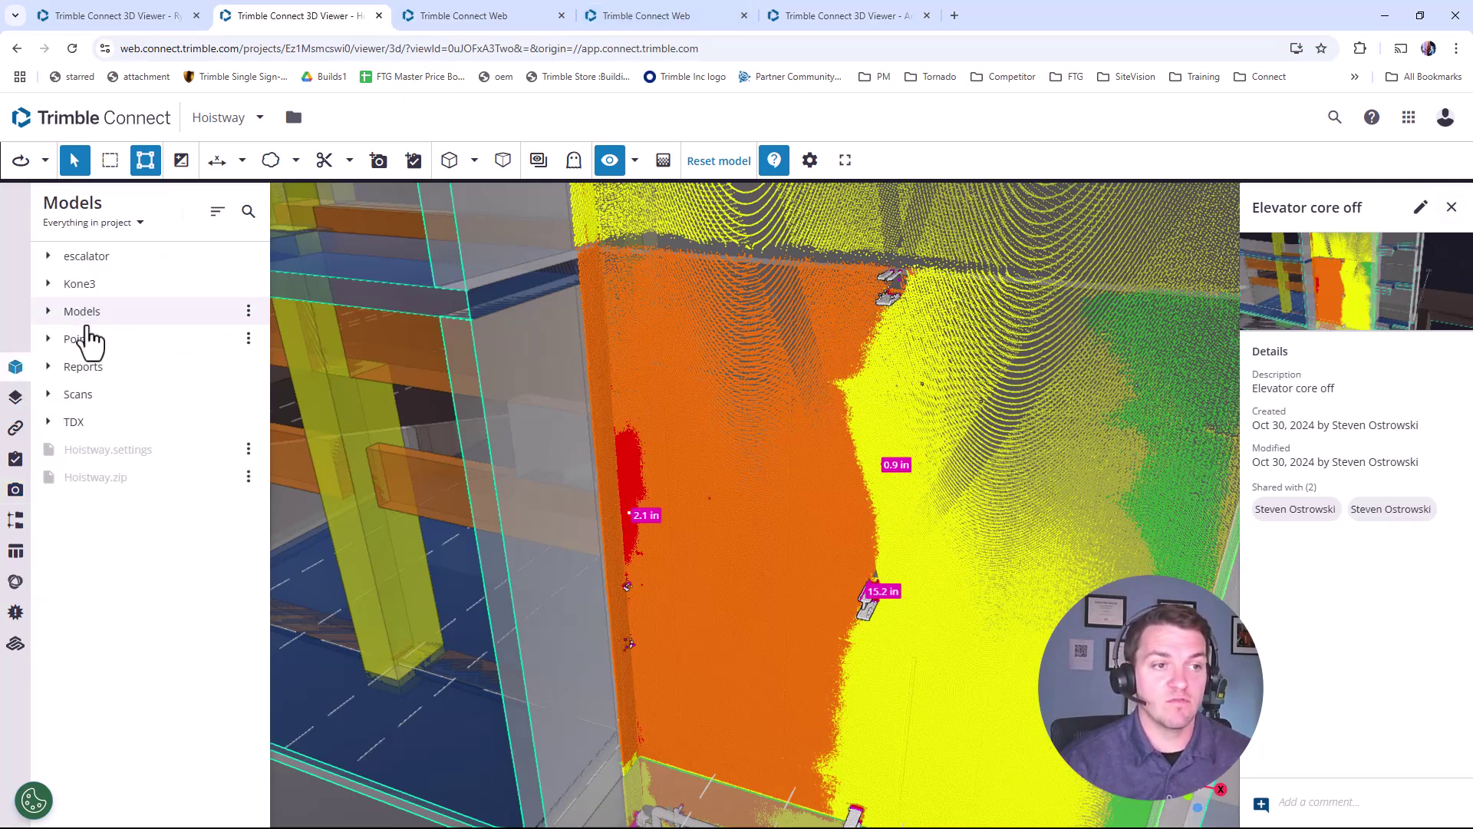
{"action": "left_click", "coordinate": [16, 643]}
{"action": "left_click", "coordinate": [15, 369]}
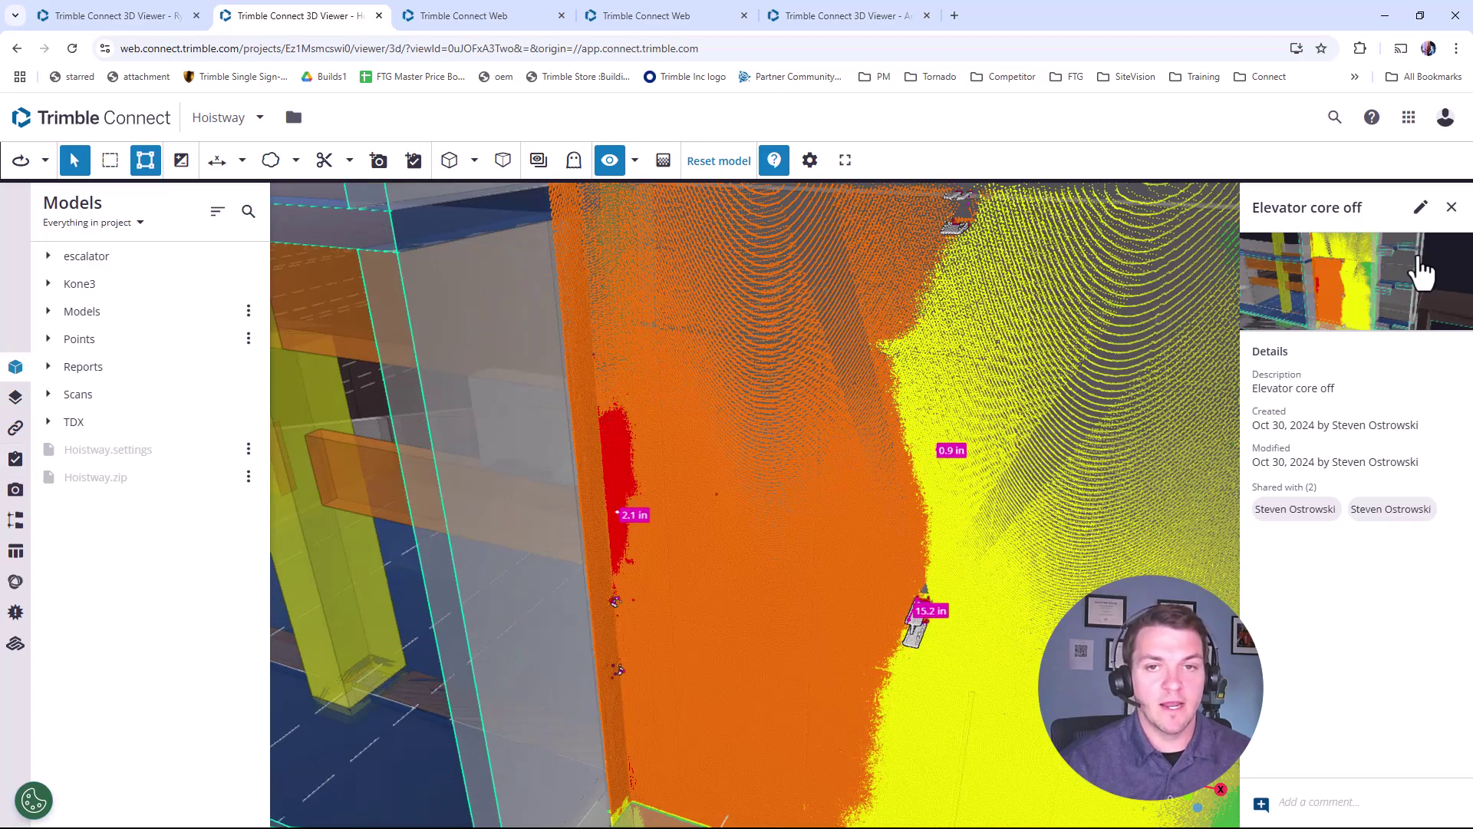
{"action": "left_click", "coordinate": [1452, 208]}
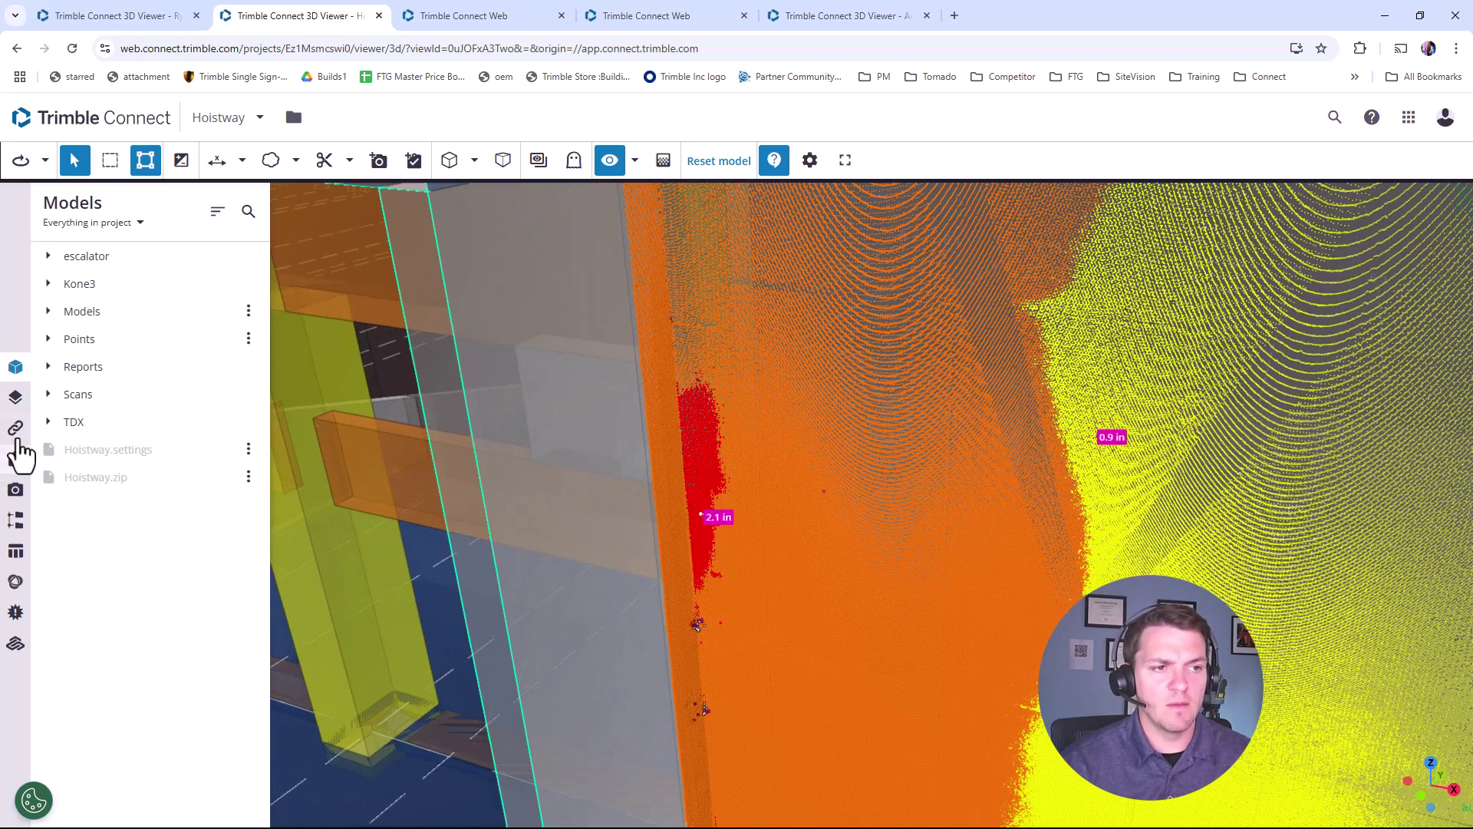
- Add a new view of the elevator core deviation, using "Lean in" as both title and description
{"action": "left_click", "coordinate": [15, 491]}
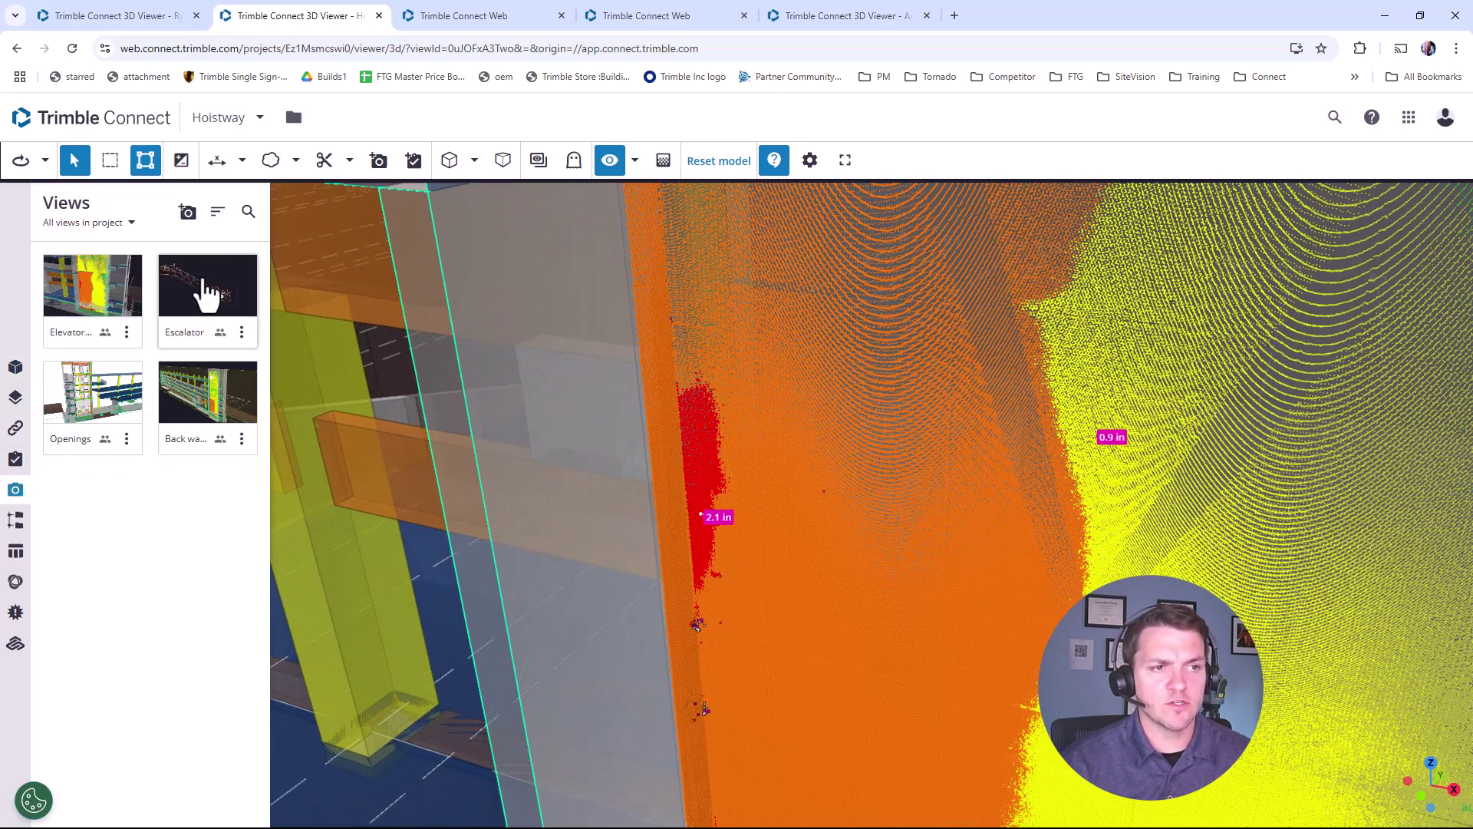
{"action": "left_click", "coordinate": [191, 216]}
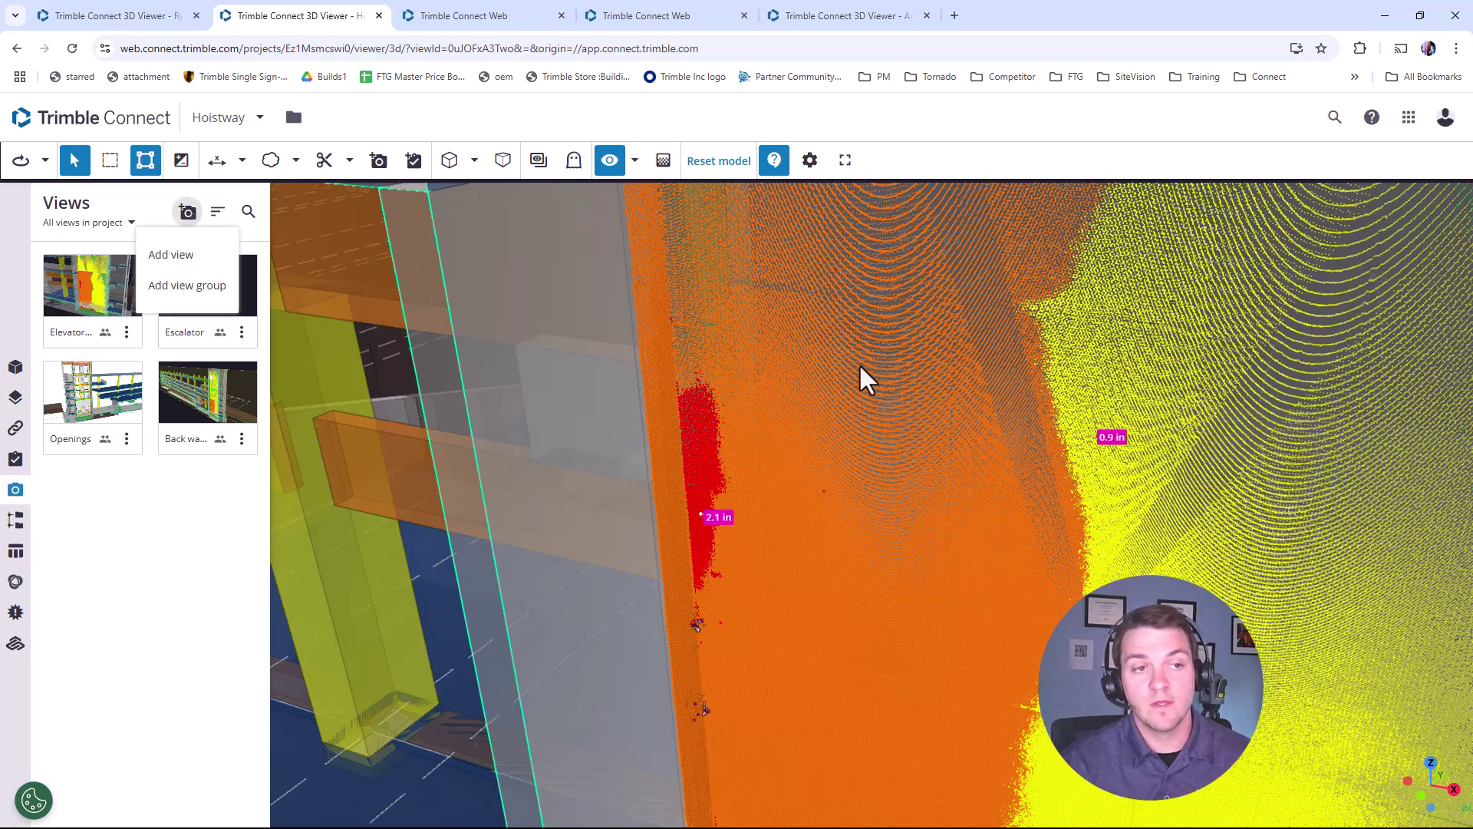
{"action": "left_click", "coordinate": [171, 254]}
{"action": "left_click", "coordinate": [1323, 279]}
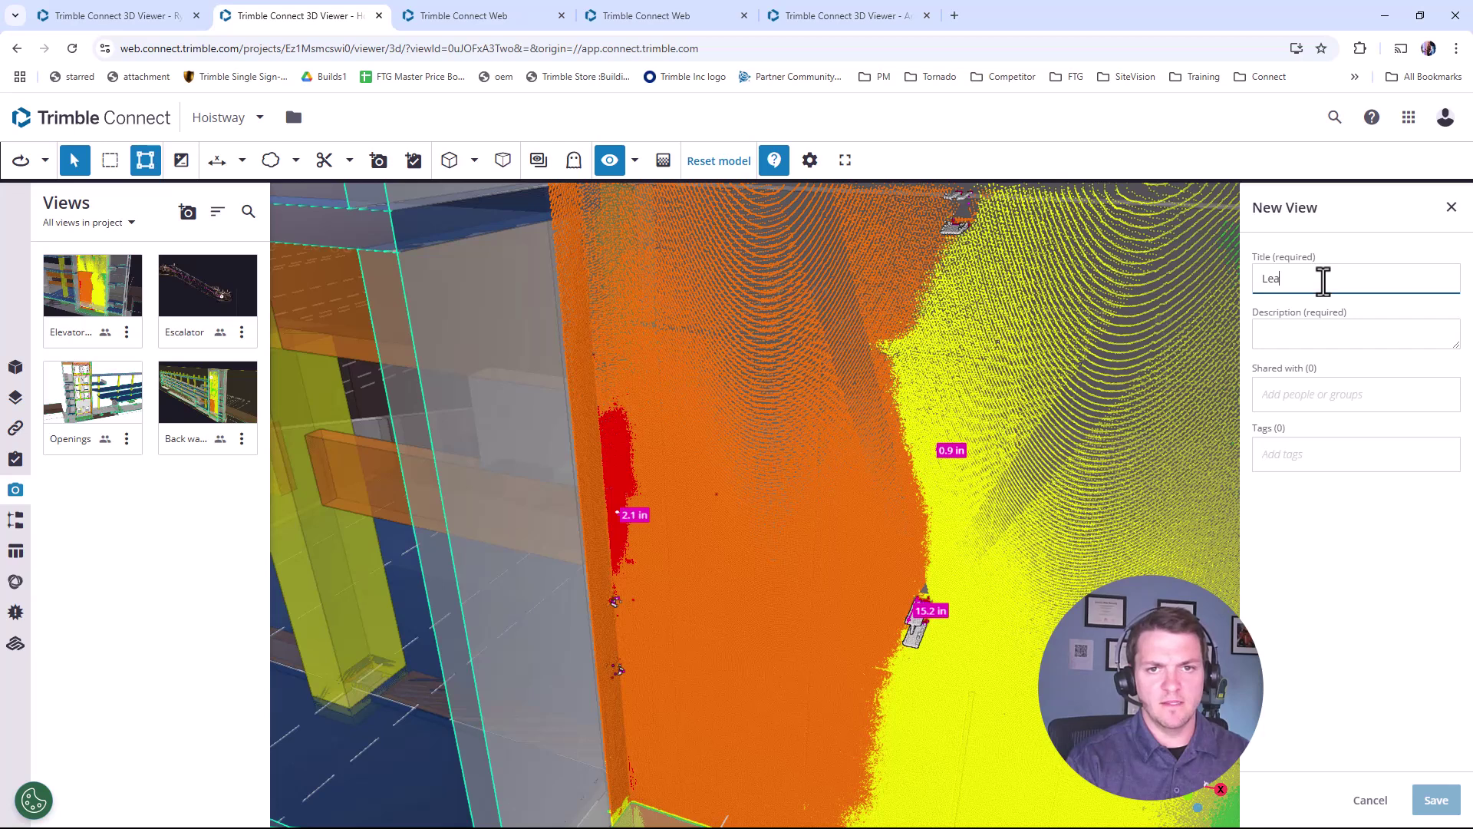
{"action": "left_click_drag", "start_coordinate": [1323, 281], "coordinate": [1214, 270]}
{"action": "key", "text": "ctrl+c"}
{"action": "left_click", "coordinate": [1305, 326]}
{"action": "key", "text": "ctrl+v"}
- Share the Lean in view with a team member's account and save it
{"action": "left_click", "coordinate": [1316, 397]}
{"action": "type", "text": "steve"}
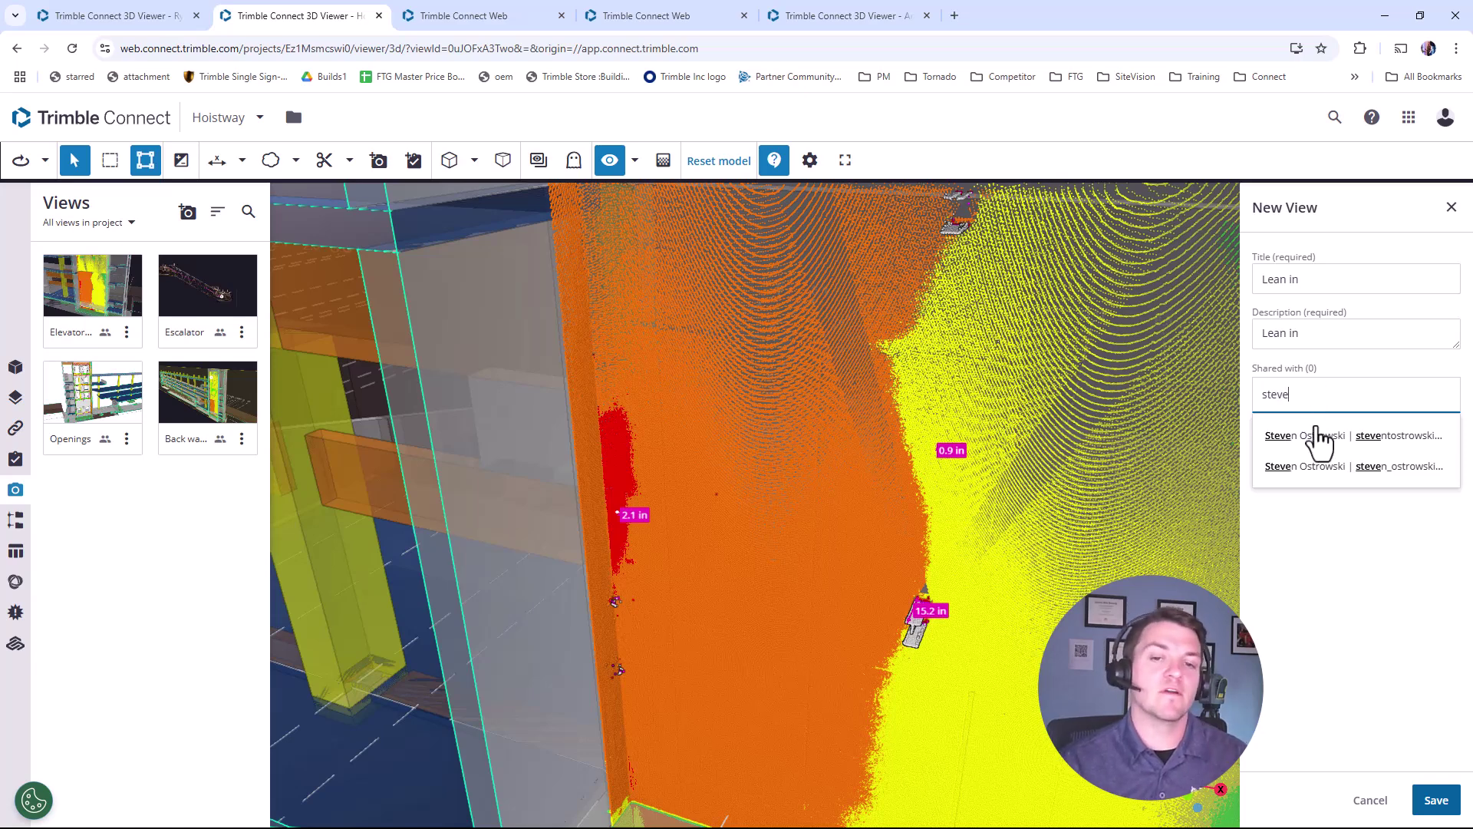
{"action": "left_click", "coordinate": [1325, 436]}
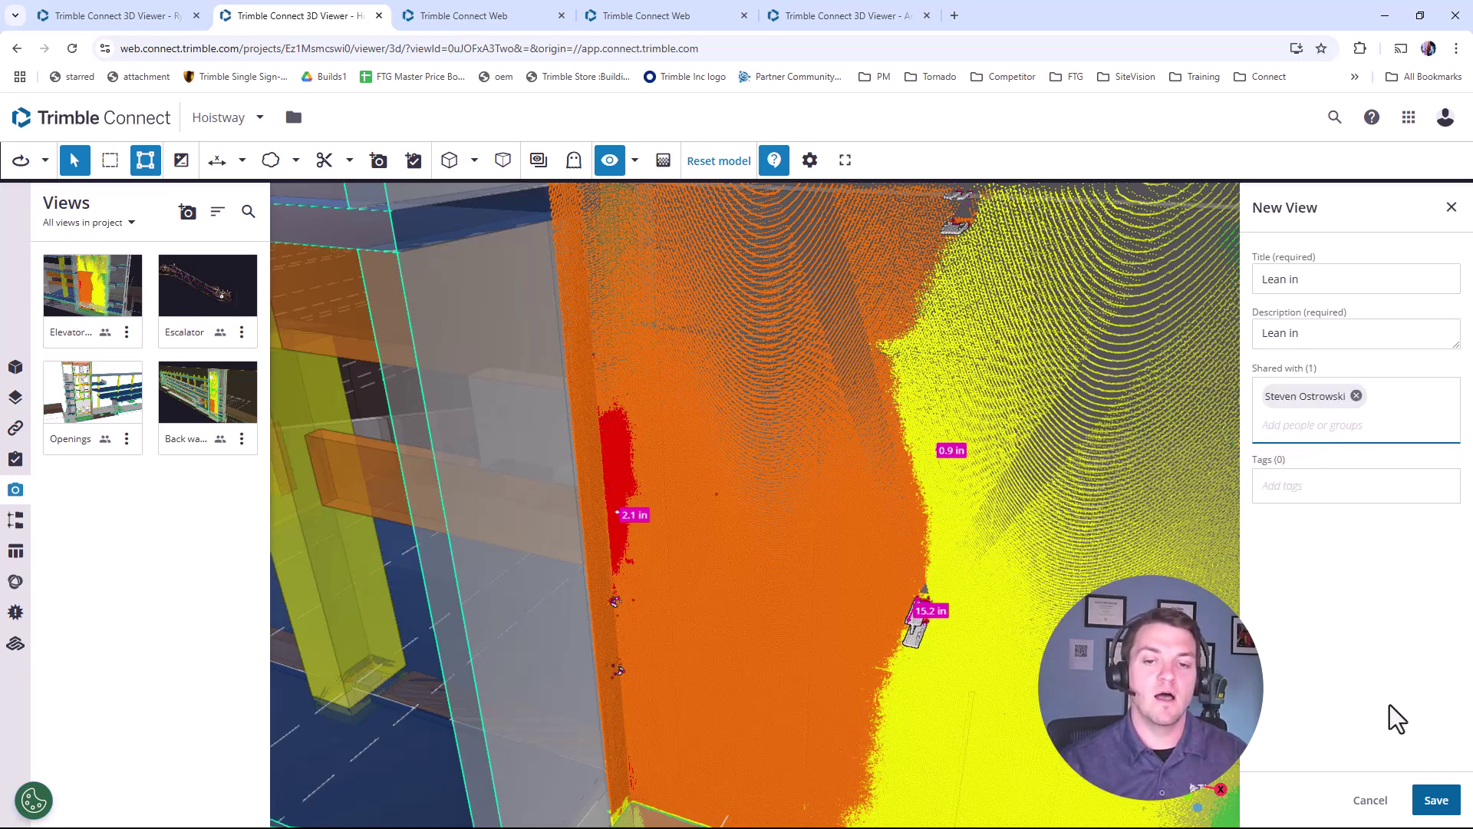
{"action": "left_click", "coordinate": [1436, 805]}
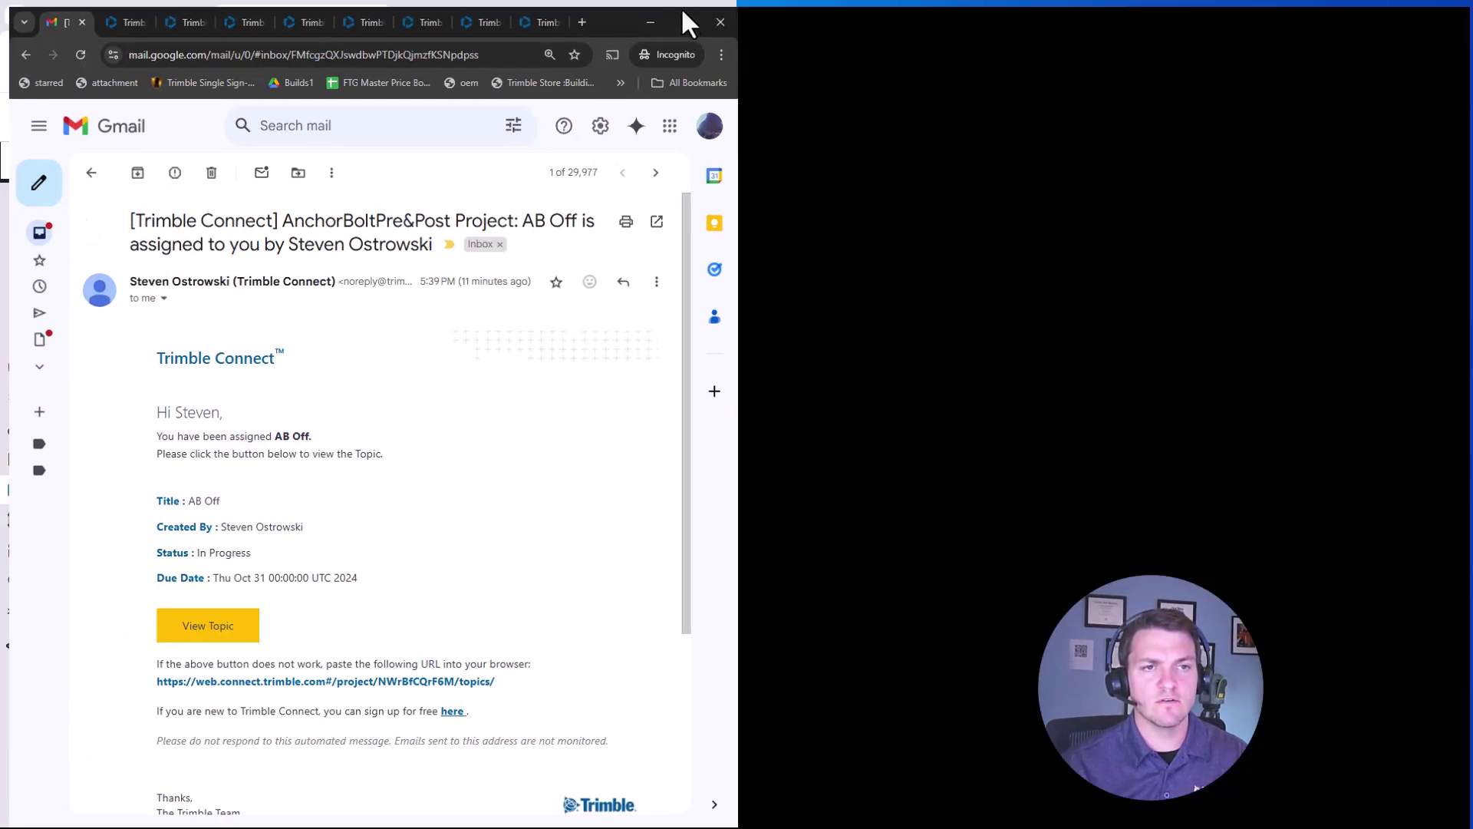
- Switch to the assignee's Gmail window, open the AB Off topic list from the notification email, and bring up the topic's 3D view
{"action": "double_click", "coordinate": [680, 7]}
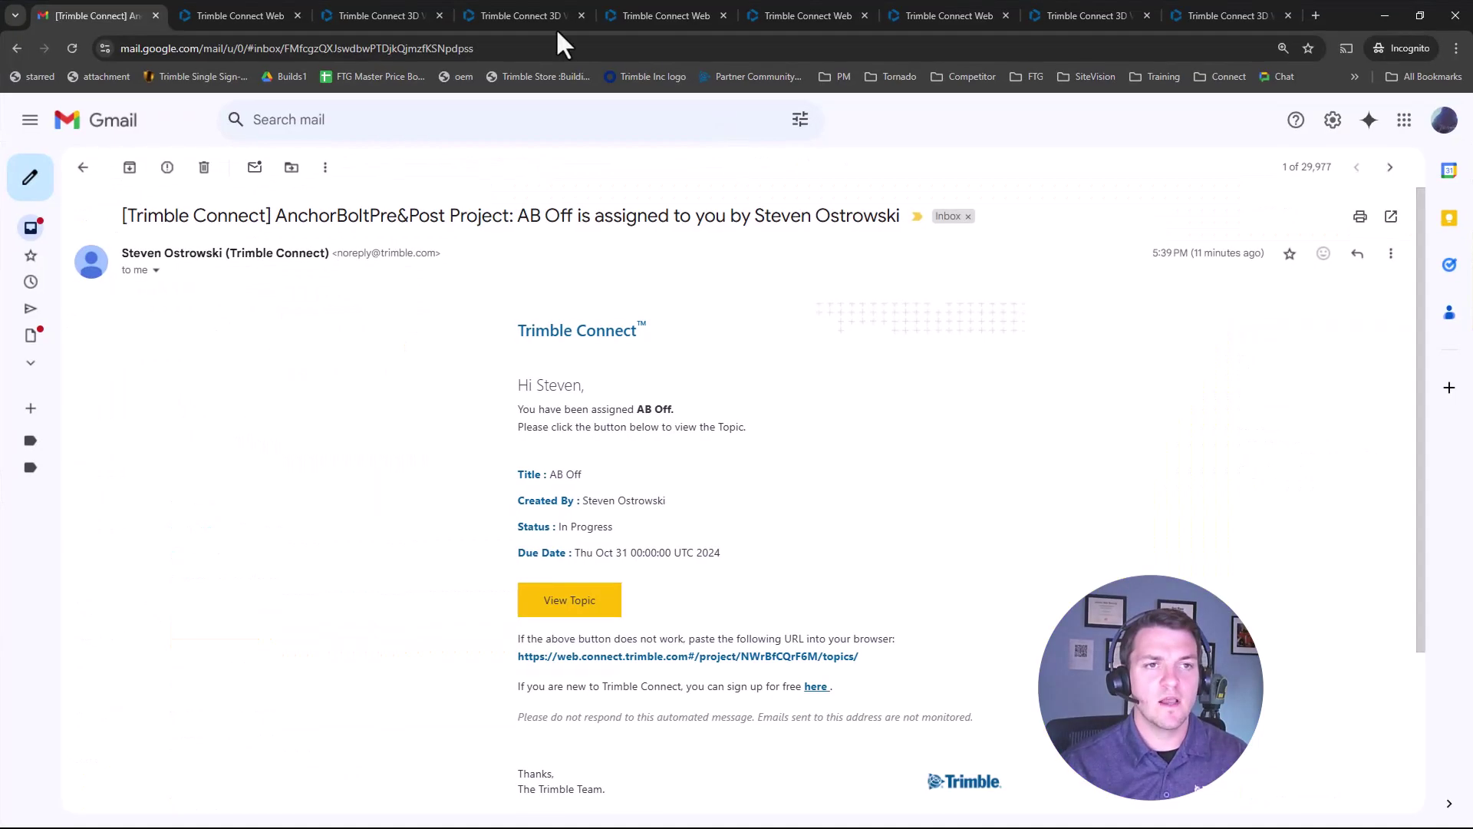
{"action": "left_click", "coordinate": [559, 608]}
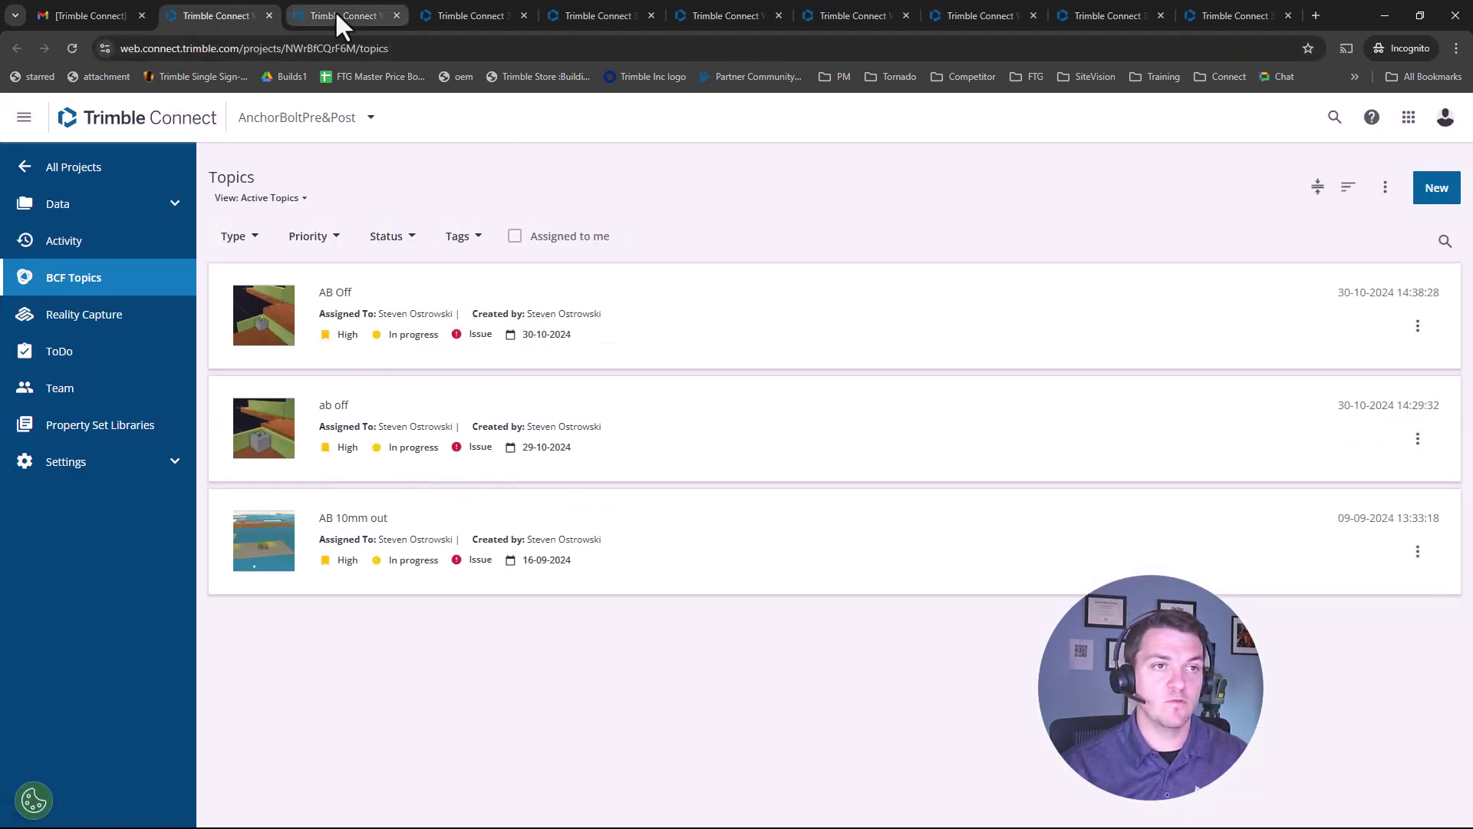
{"action": "left_click", "coordinate": [310, 14]}
{"action": "left_click", "coordinate": [455, 15]}
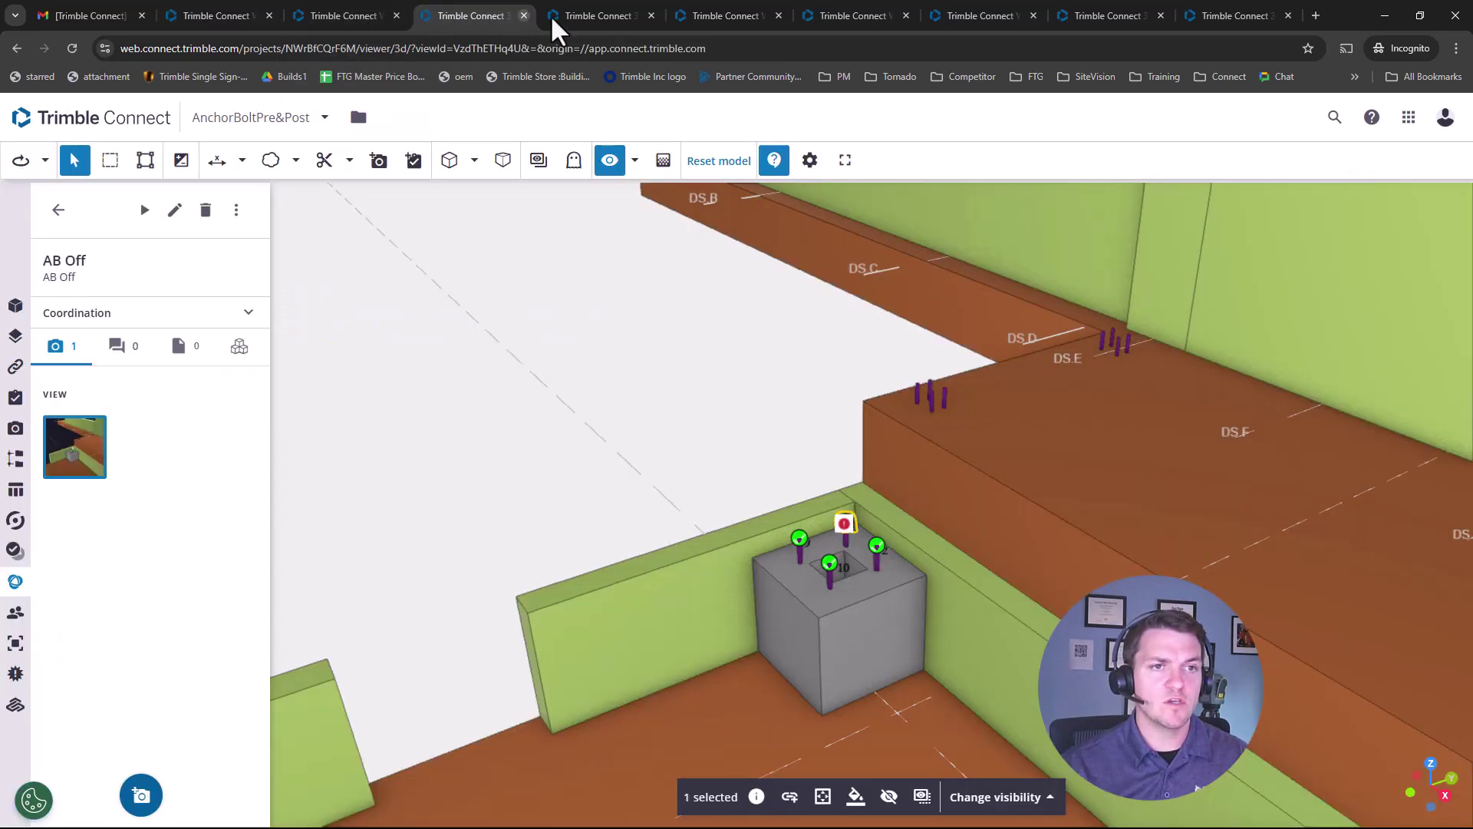
- Reload the assignee's Hoistway viewer, open the shared Lean in view and inspect the elevator wall's deviation around the red area
{"action": "left_click", "coordinate": [591, 15]}
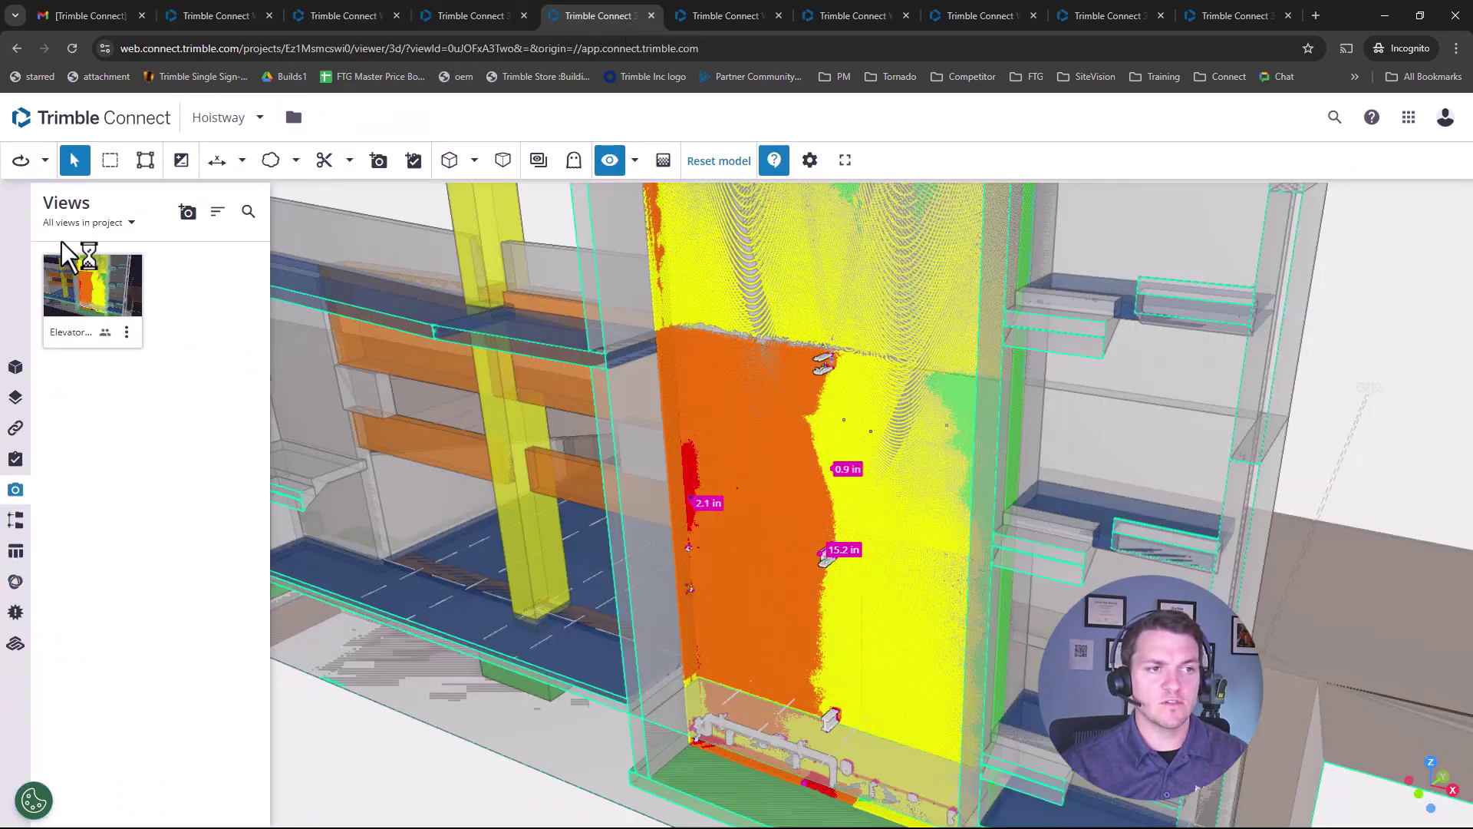
{"action": "left_click", "coordinate": [74, 48]}
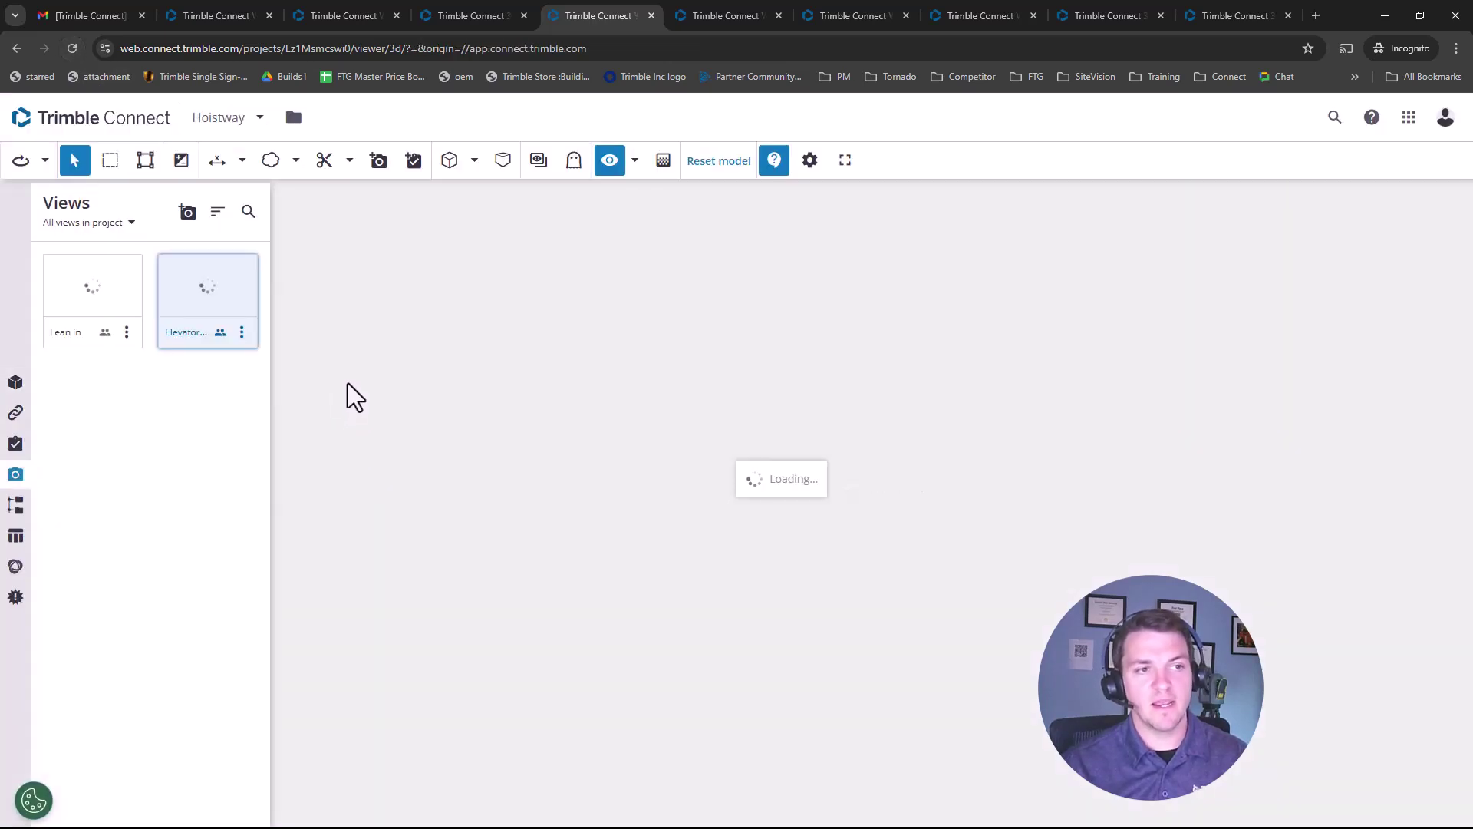
{"action": "left_click", "coordinate": [102, 301]}
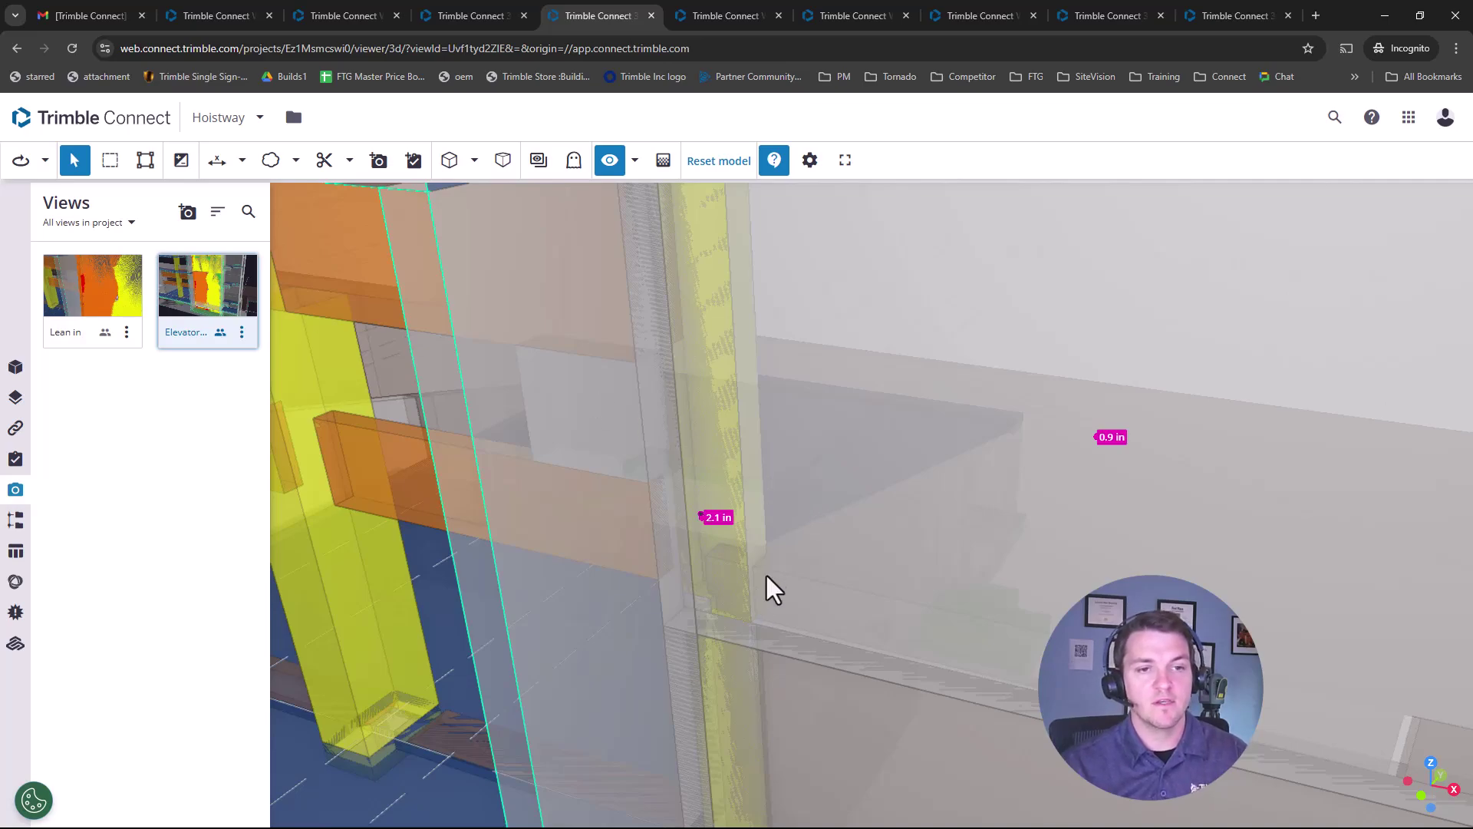
{"action": "scroll", "coordinate": [759, 545], "scroll_direction": "down", "scroll_amount": 10}
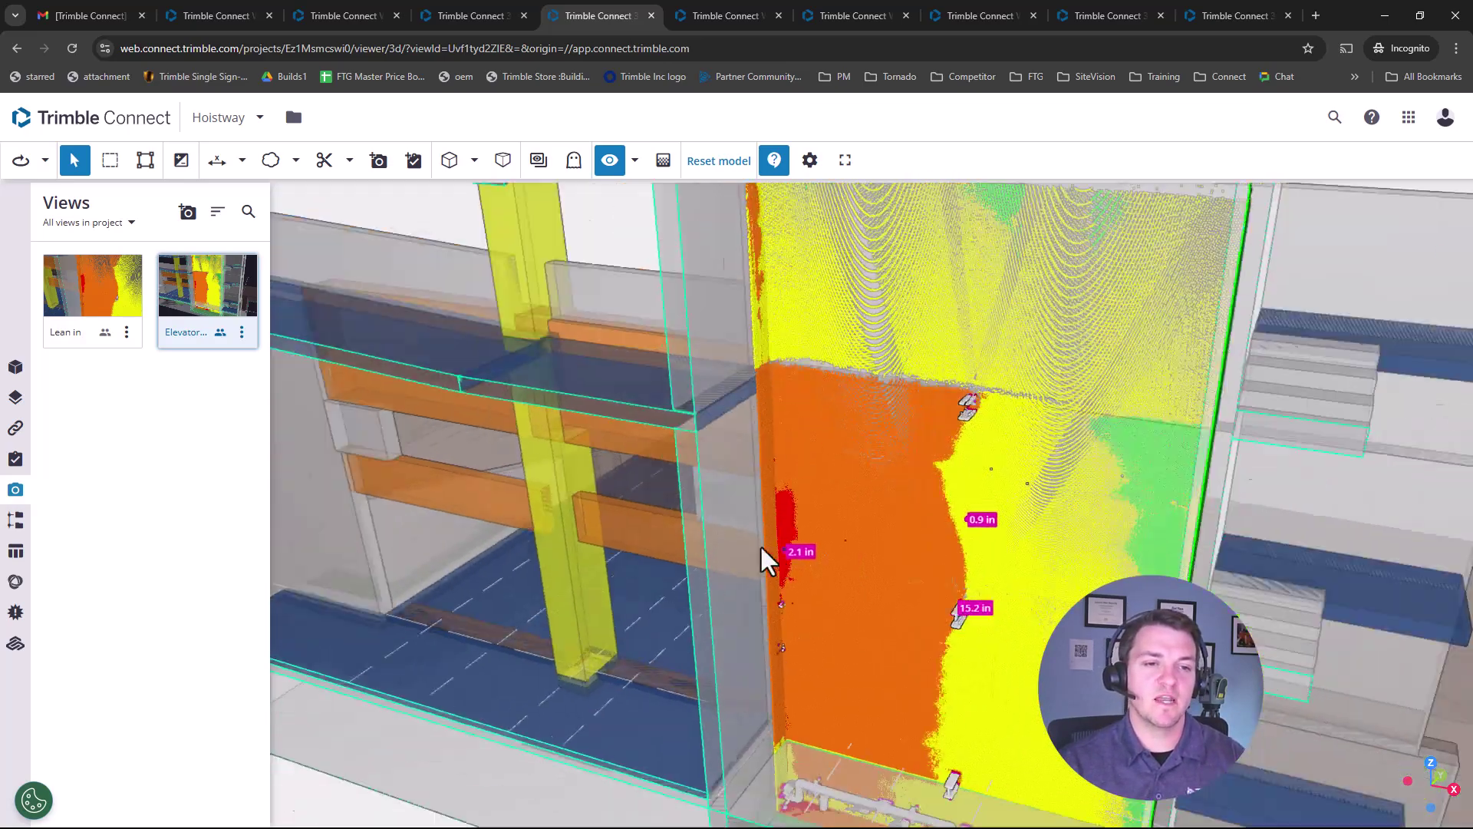
{"action": "scroll", "coordinate": [864, 583], "scroll_direction": "up", "scroll_amount": 2}
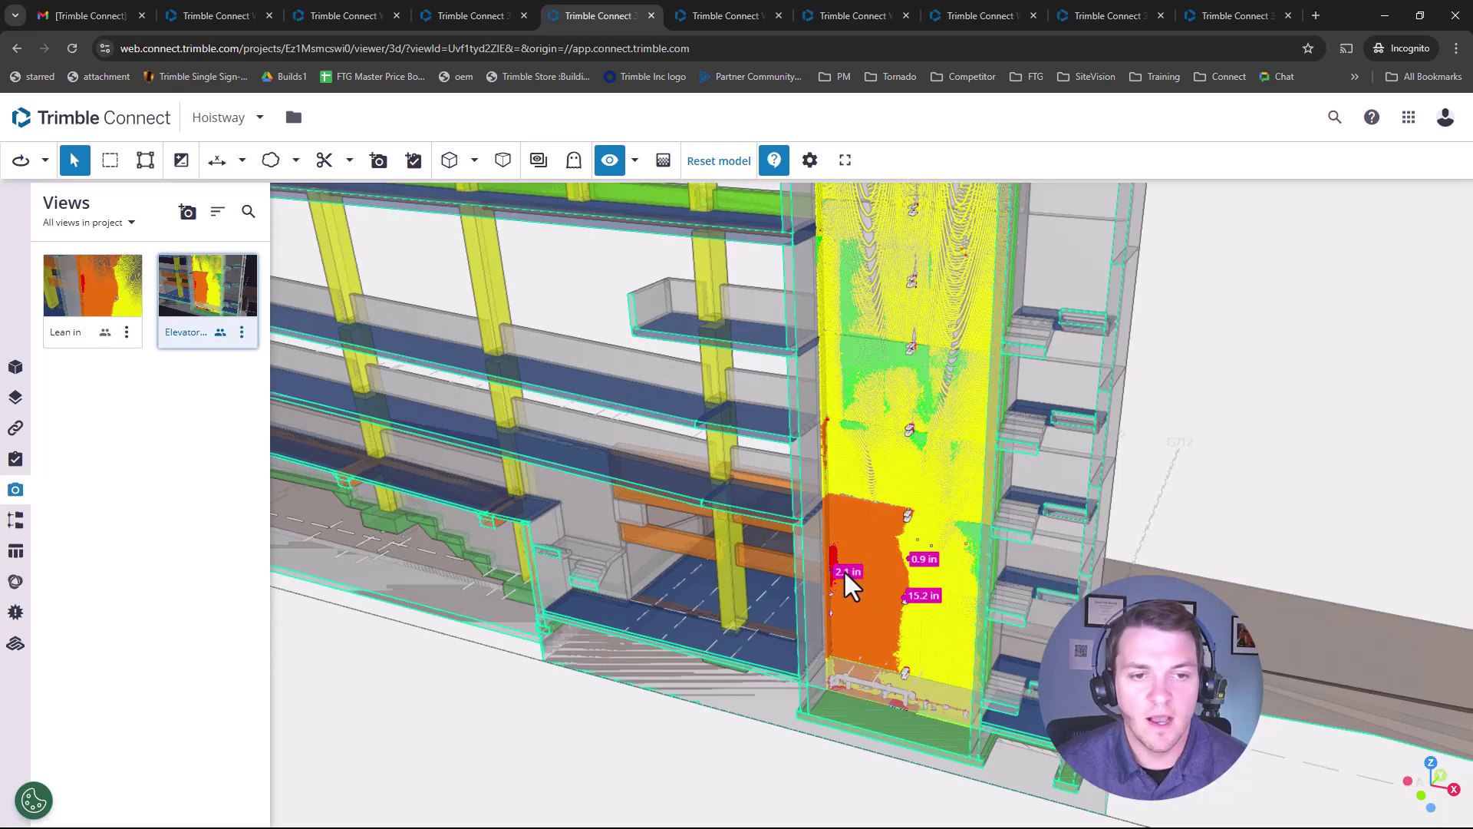
{"action": "scroll", "coordinate": [844, 571], "scroll_direction": "up", "scroll_amount": 5}
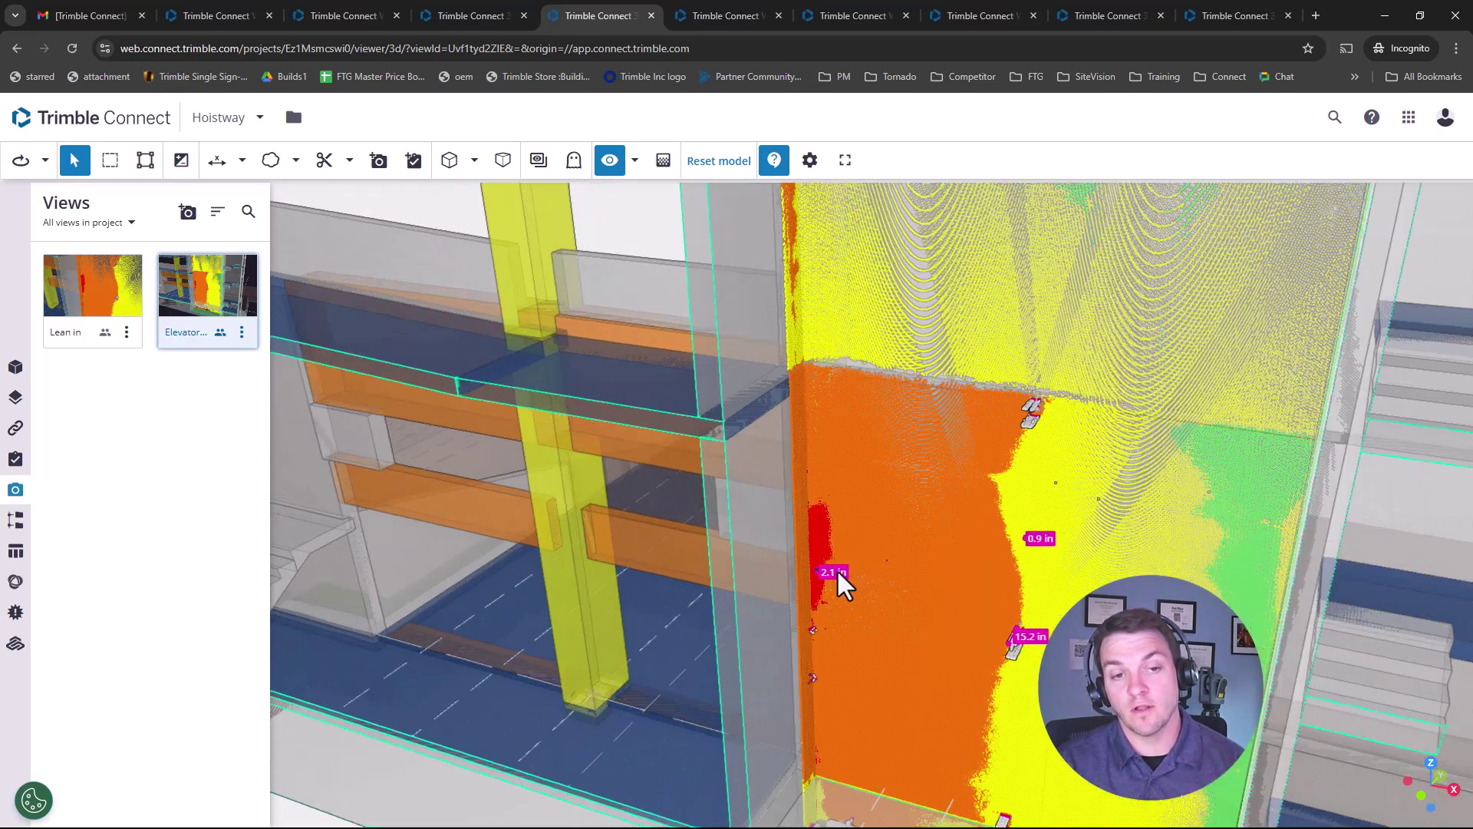
{"action": "scroll", "coordinate": [836, 573], "scroll_direction": "up", "scroll_amount": 2}
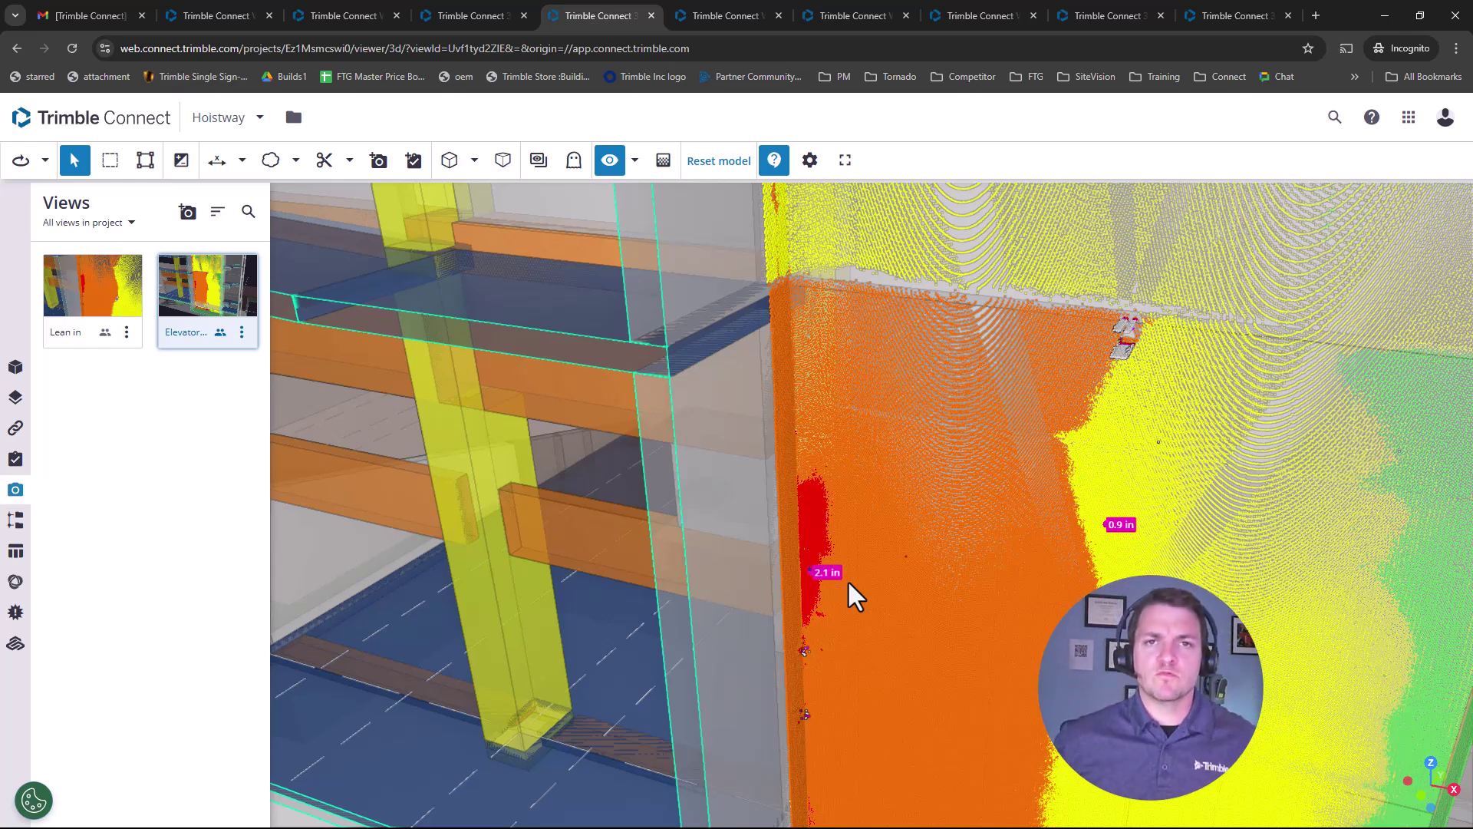
- Switch to the AnchorBoltPre&Post topic list, open the AB Off topic, and review its editable fields without changing them
{"action": "left_click", "coordinate": [228, 19]}
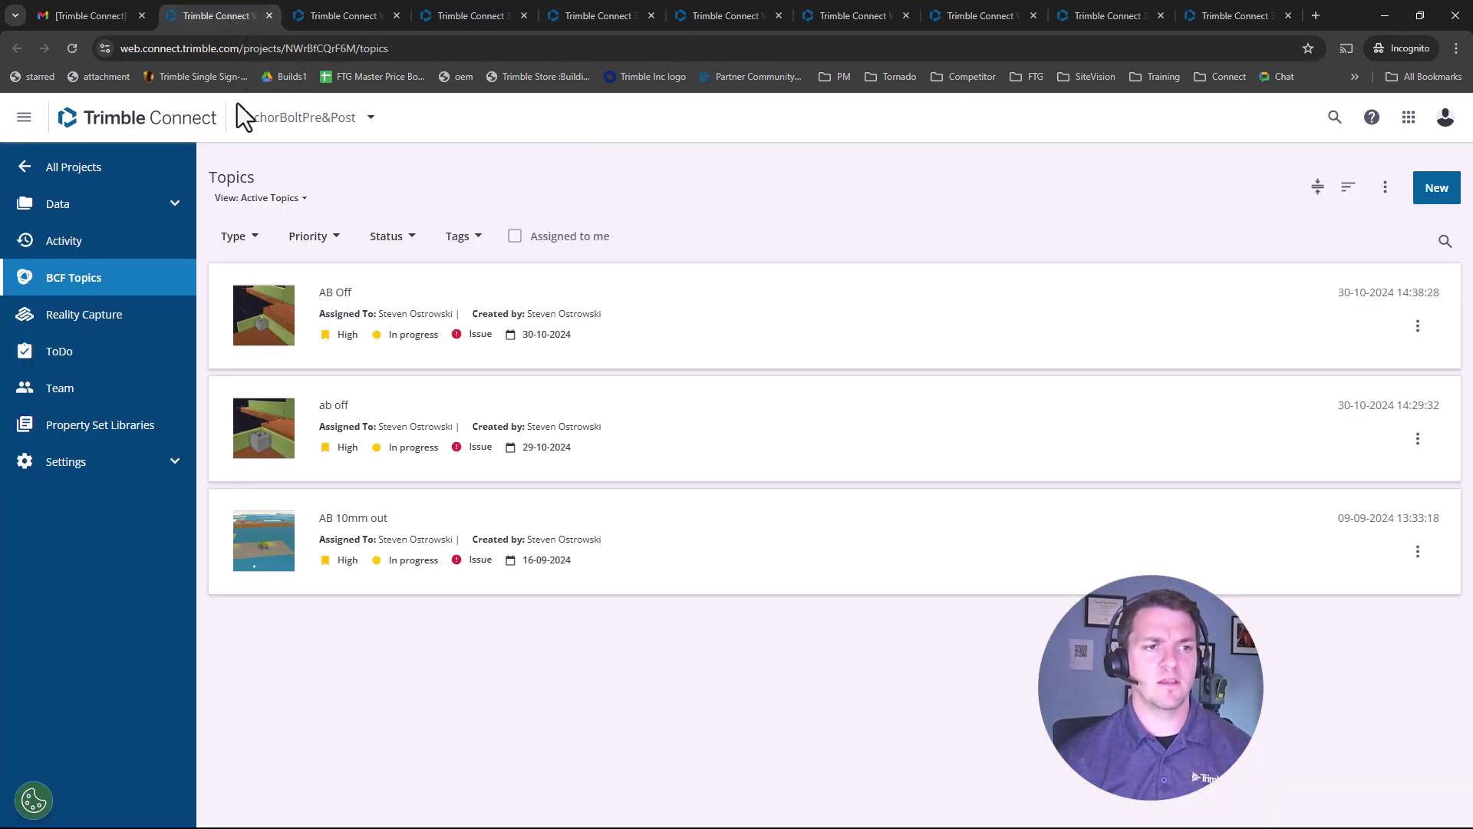
{"action": "left_click", "coordinate": [461, 330]}
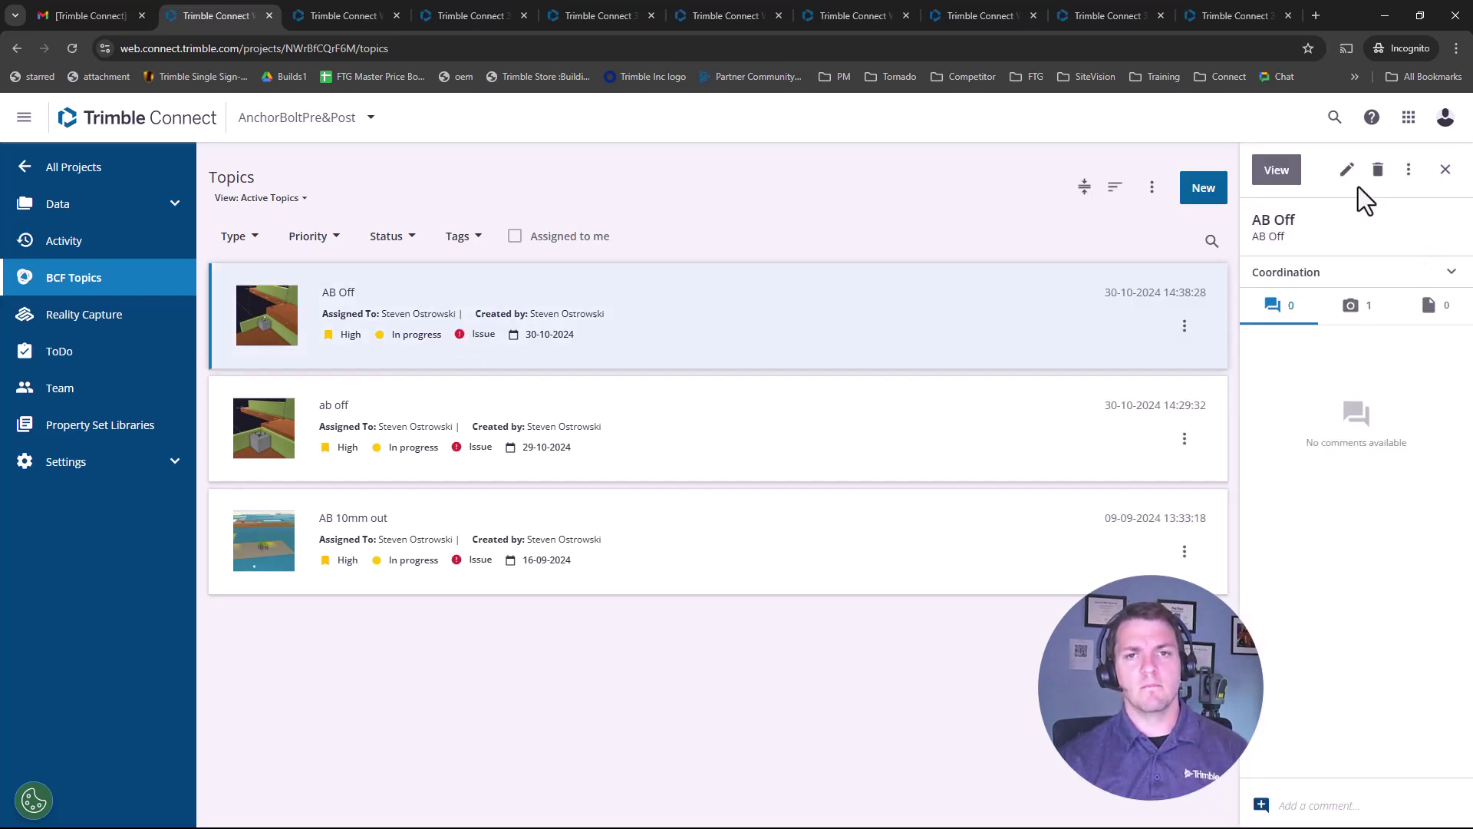
{"action": "left_click", "coordinate": [1347, 170]}
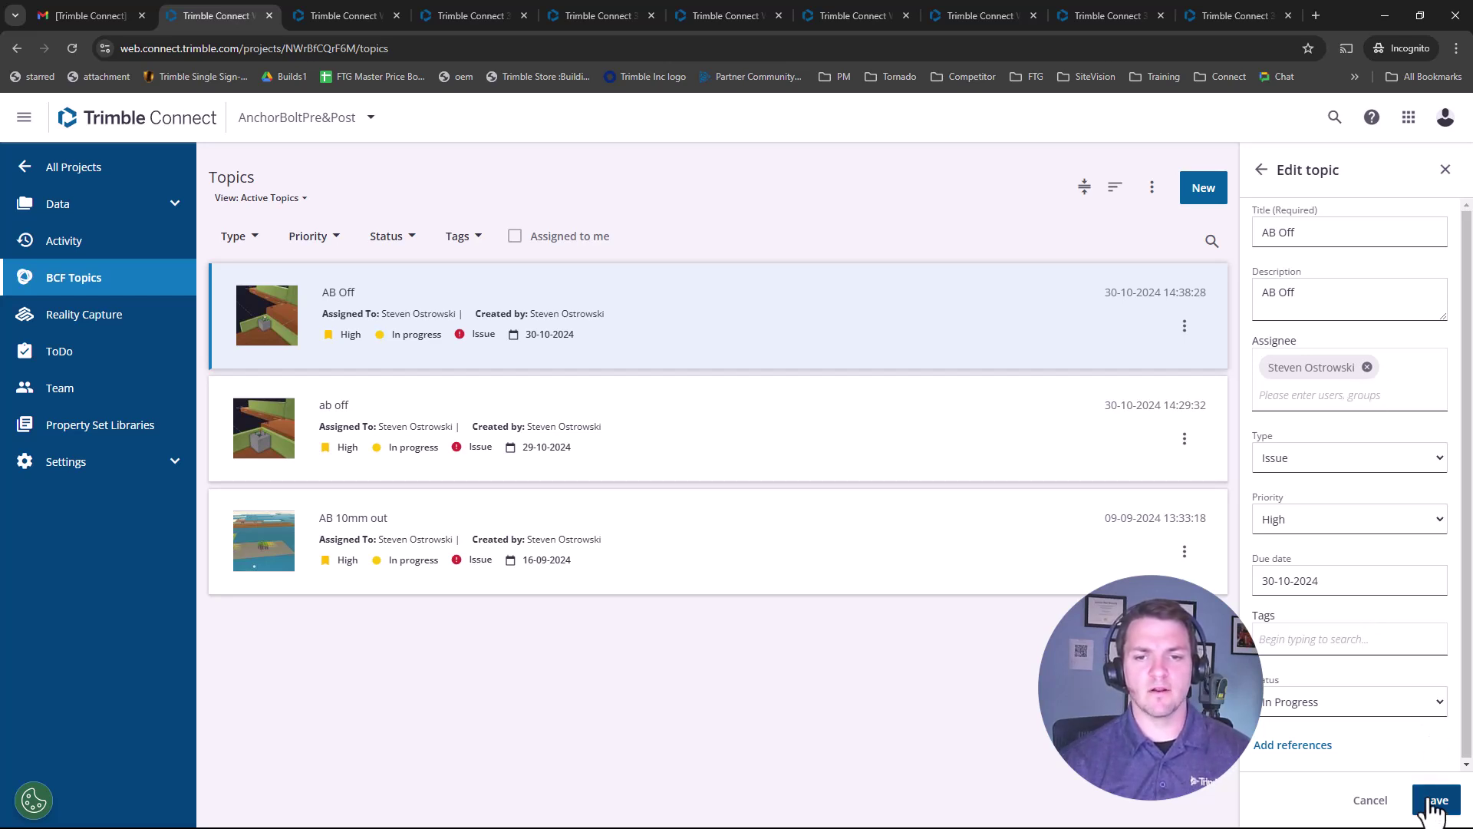
{"action": "left_click", "coordinate": [1260, 172]}
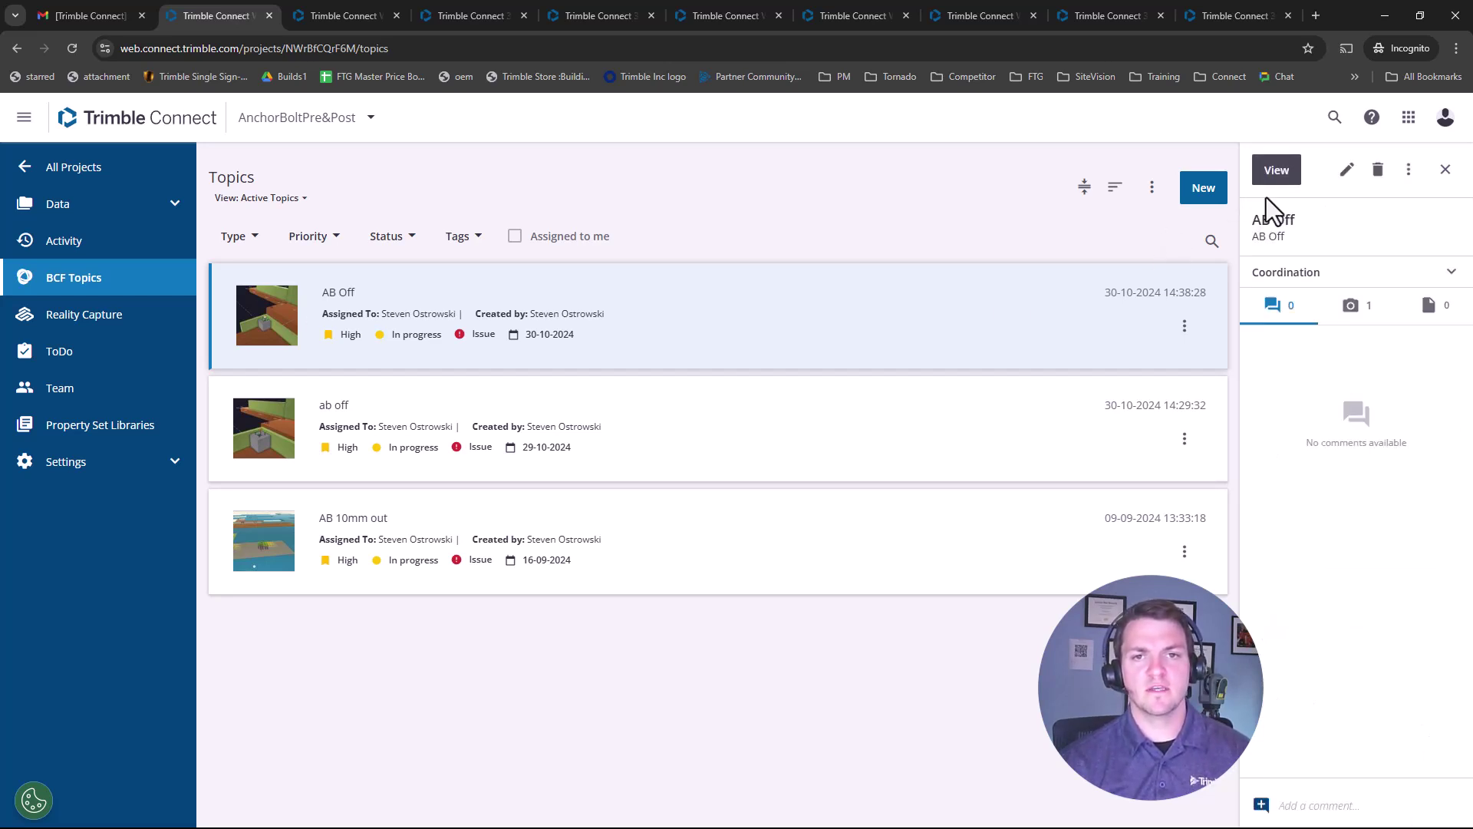
- Open the AB Off topic's 3D view and inspect the flagged anchor bolt and the surrounding bolts
{"action": "left_click", "coordinate": [1279, 194]}
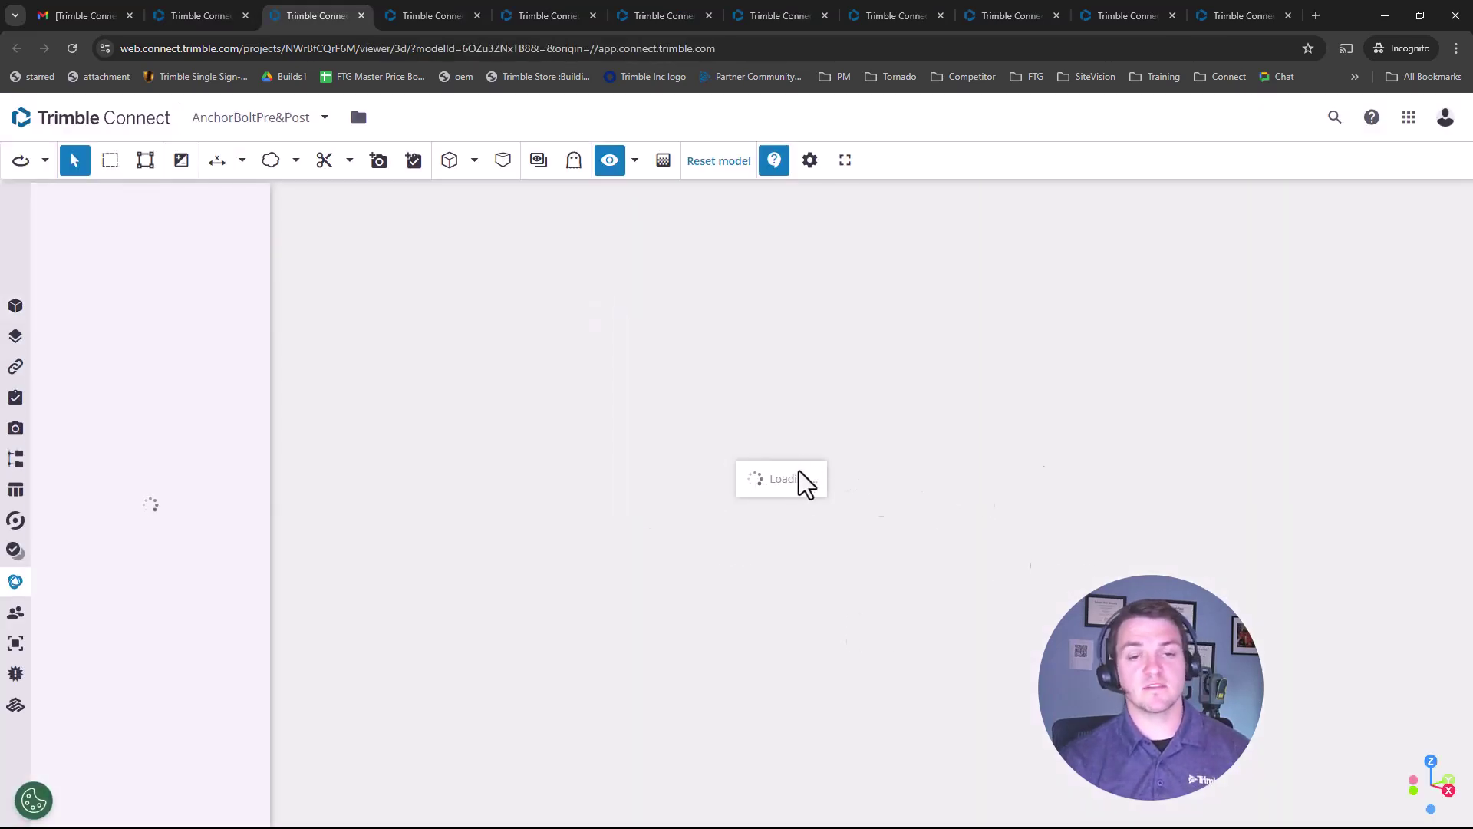
{"action": "scroll", "coordinate": [866, 454], "scroll_direction": "down", "scroll_amount": 5}
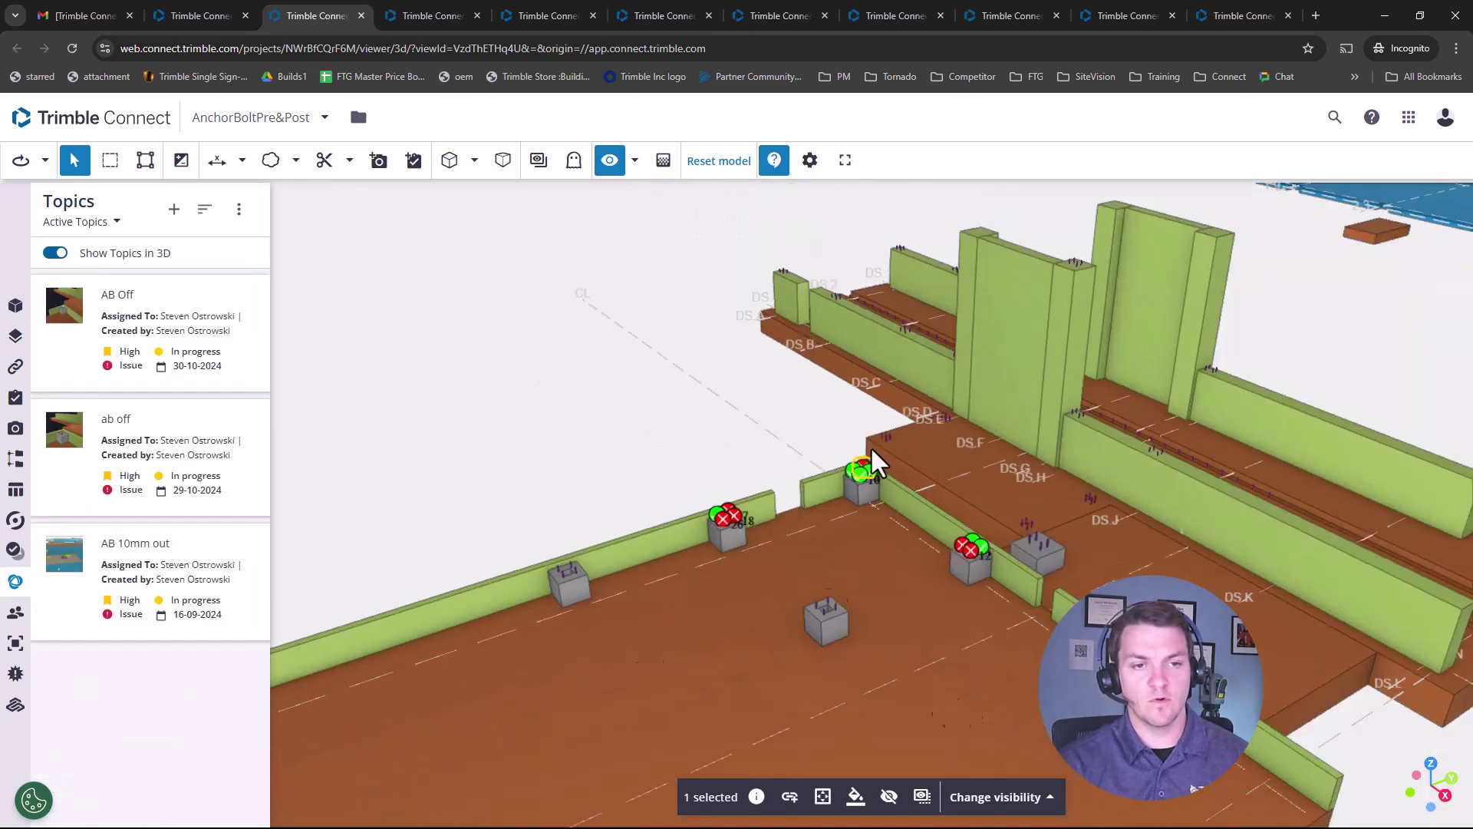
{"action": "scroll", "coordinate": [860, 467], "scroll_direction": "up", "scroll_amount": 6}
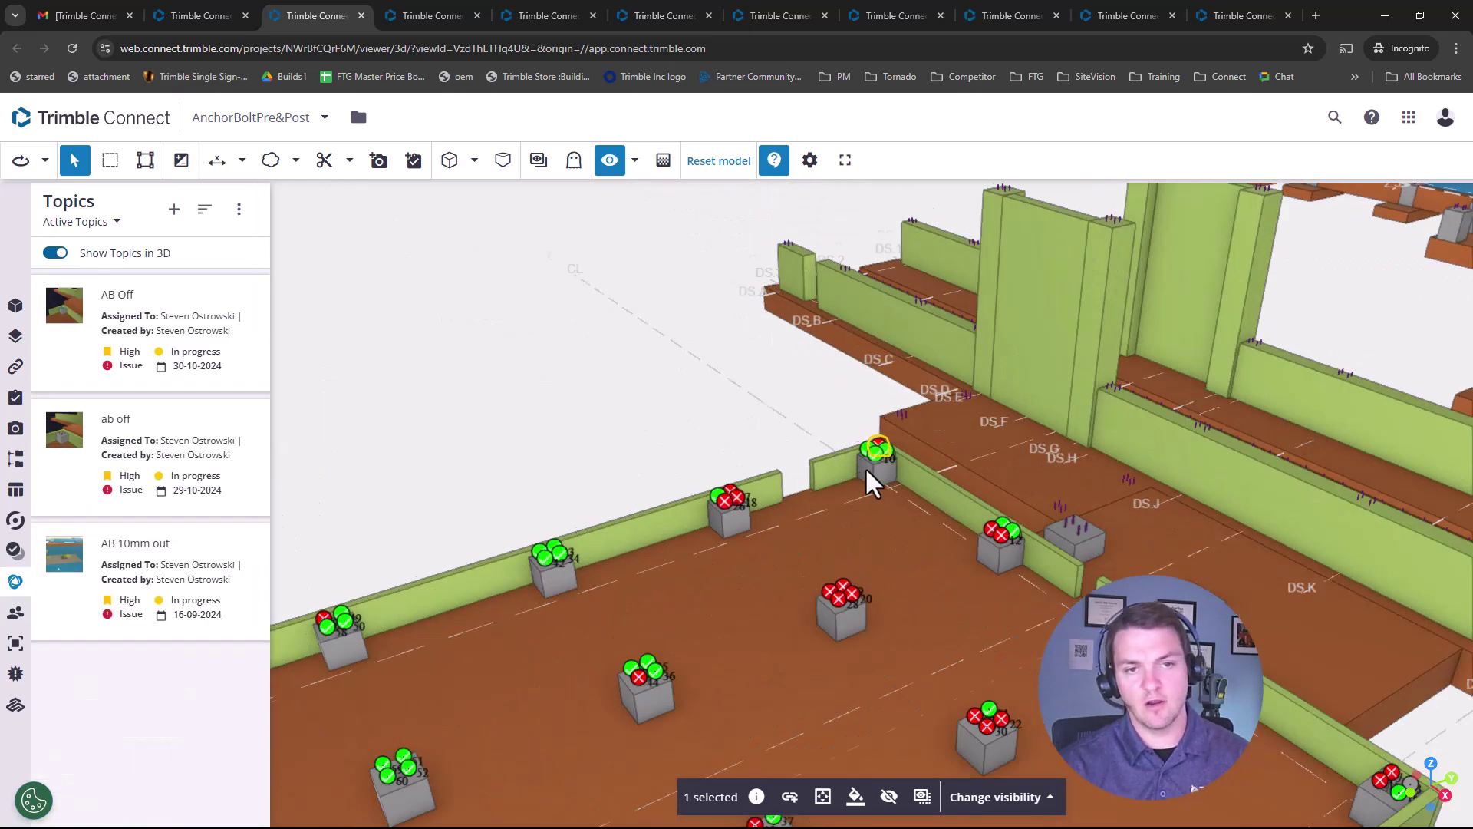
- Show the object data table and select all objects of the Bag house post pour model for it
{"action": "left_click", "coordinate": [15, 491]}
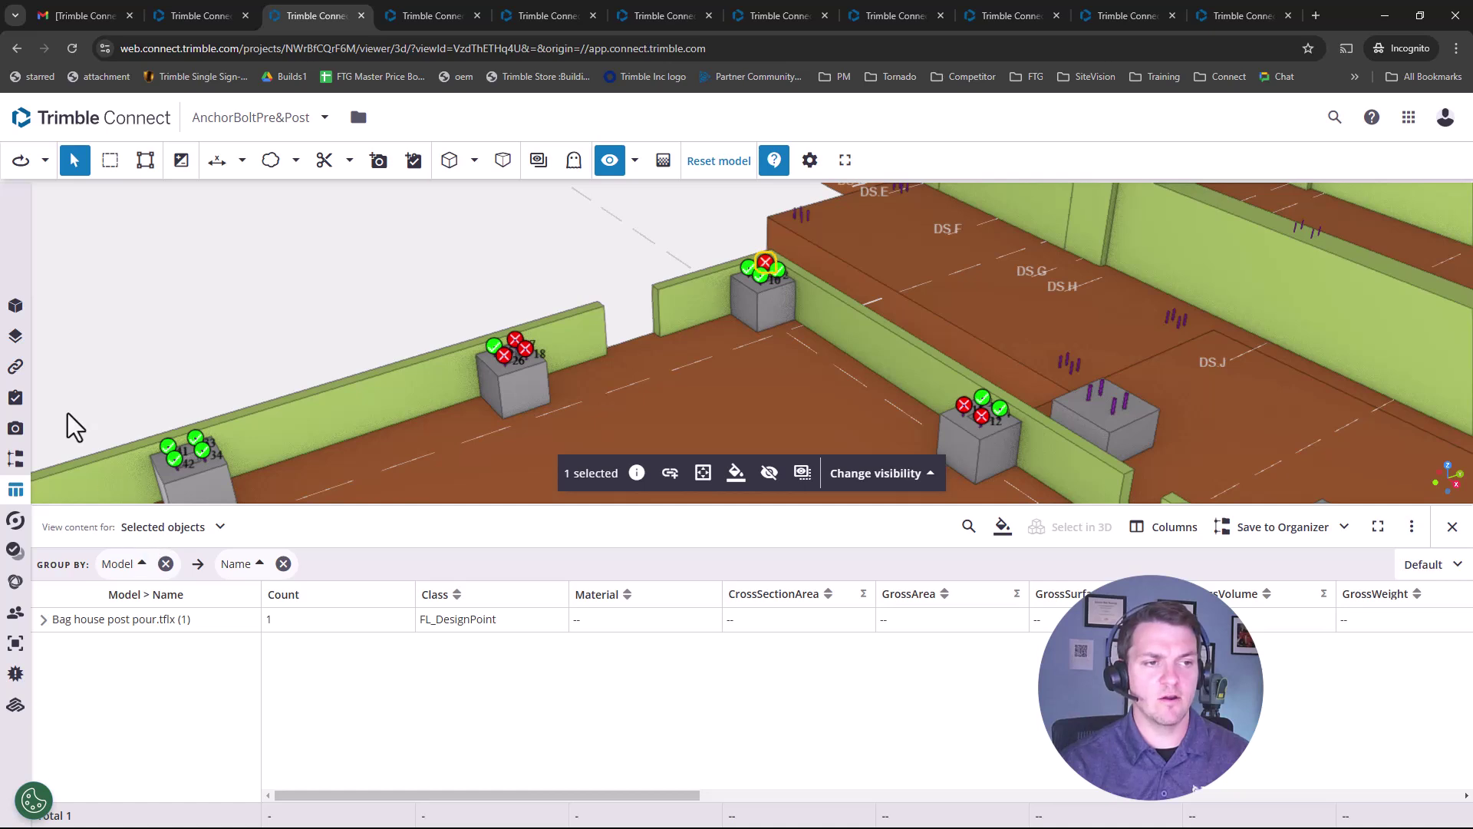
{"action": "left_click", "coordinate": [16, 305]}
{"action": "left_click", "coordinate": [132, 259]}
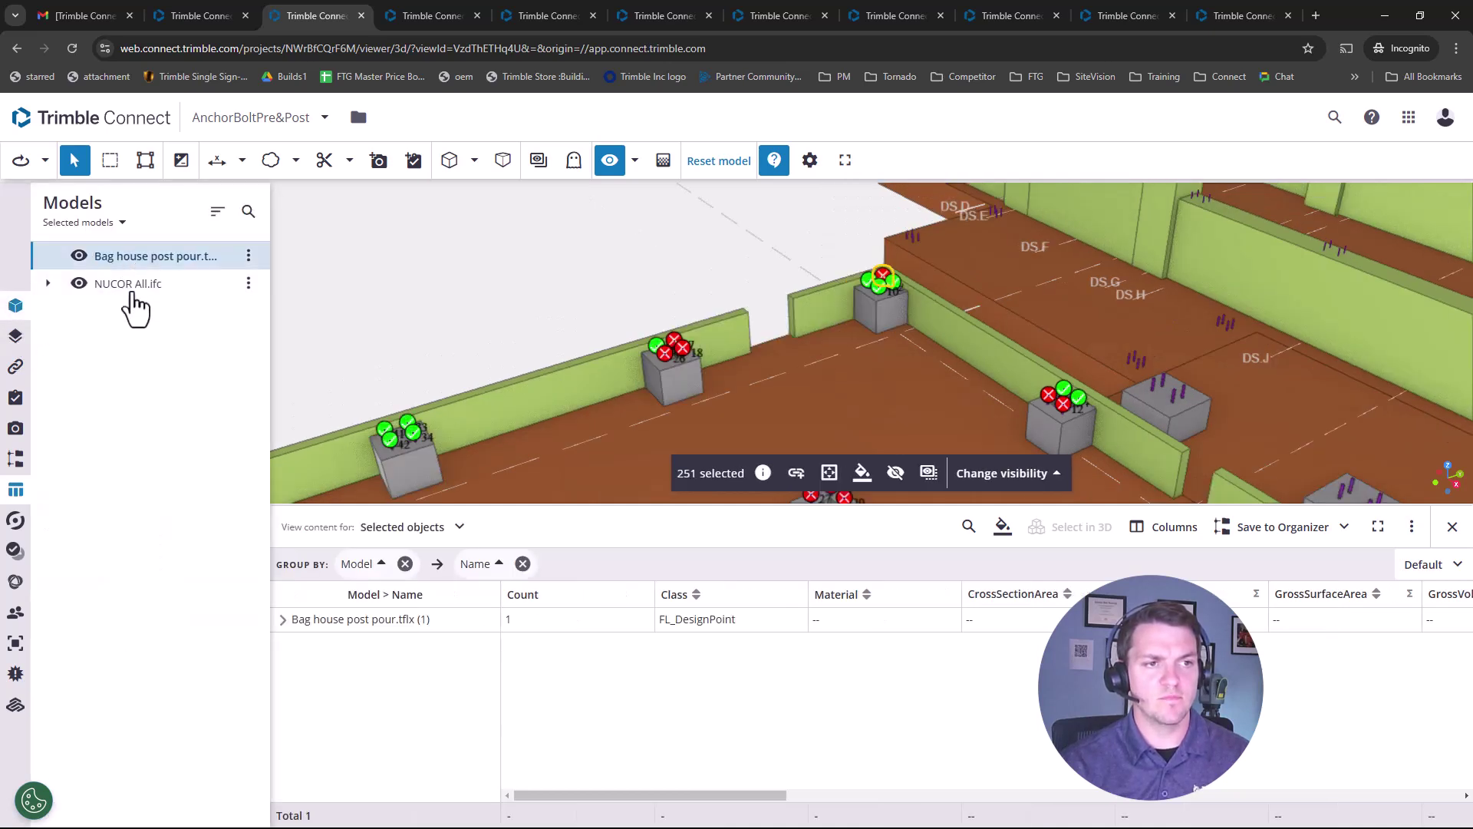
{"action": "left_click", "coordinate": [15, 306]}
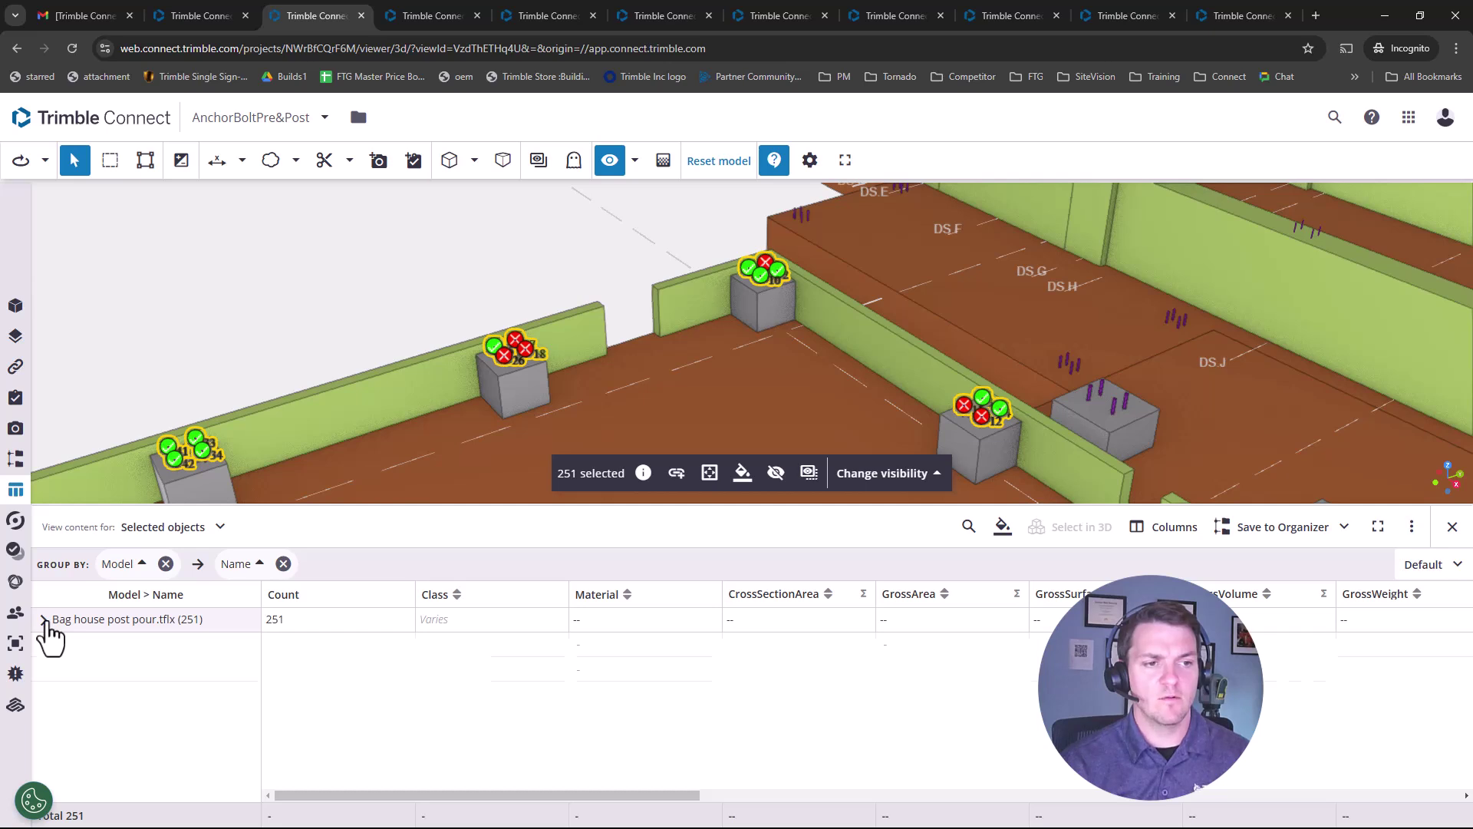
- Expand the model's FL_DesignPoint group in the data table and apply the shared Staked preset
{"action": "left_click", "coordinate": [44, 620]}
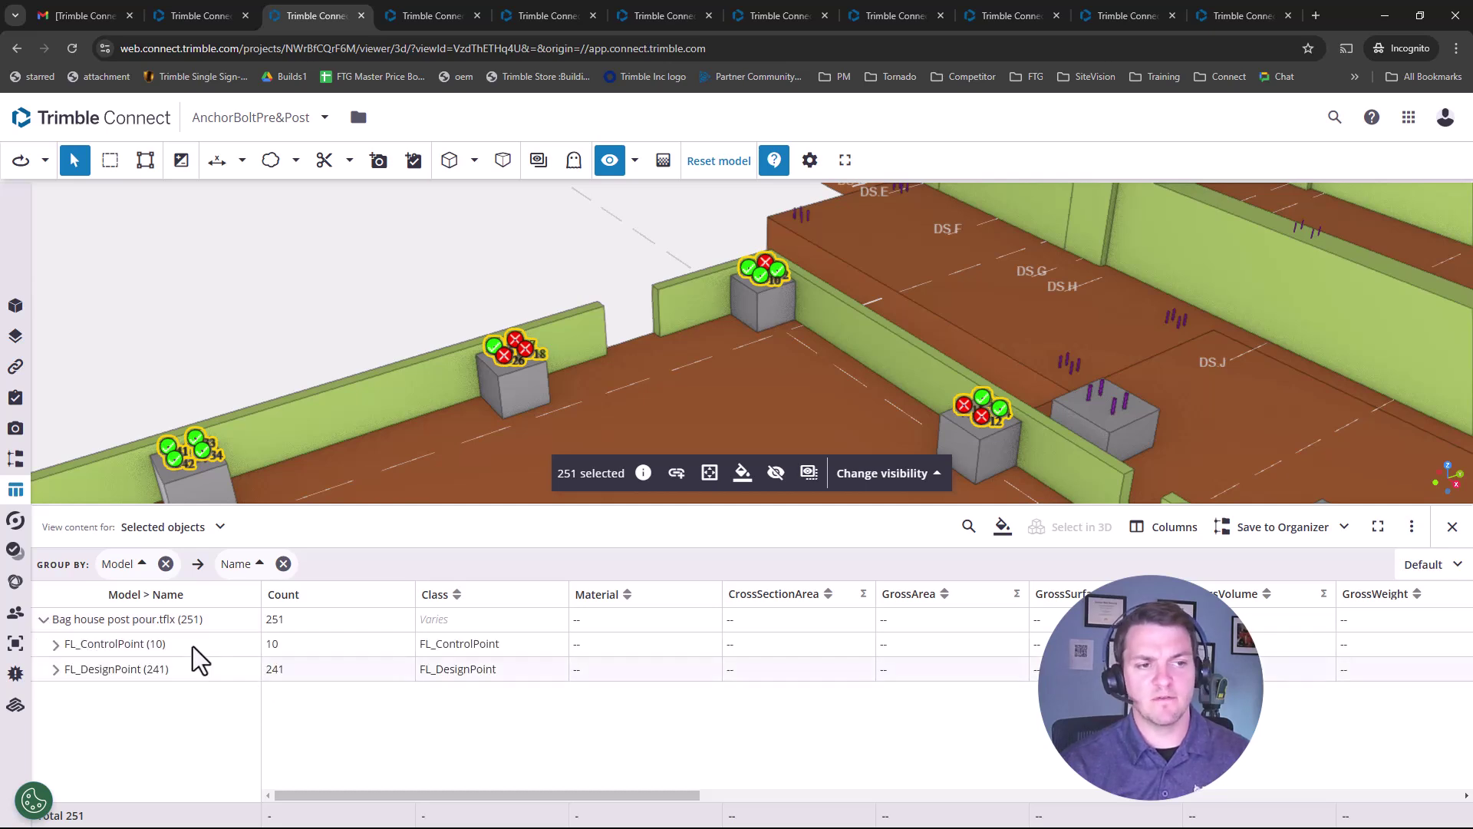
{"action": "left_click", "coordinate": [56, 670]}
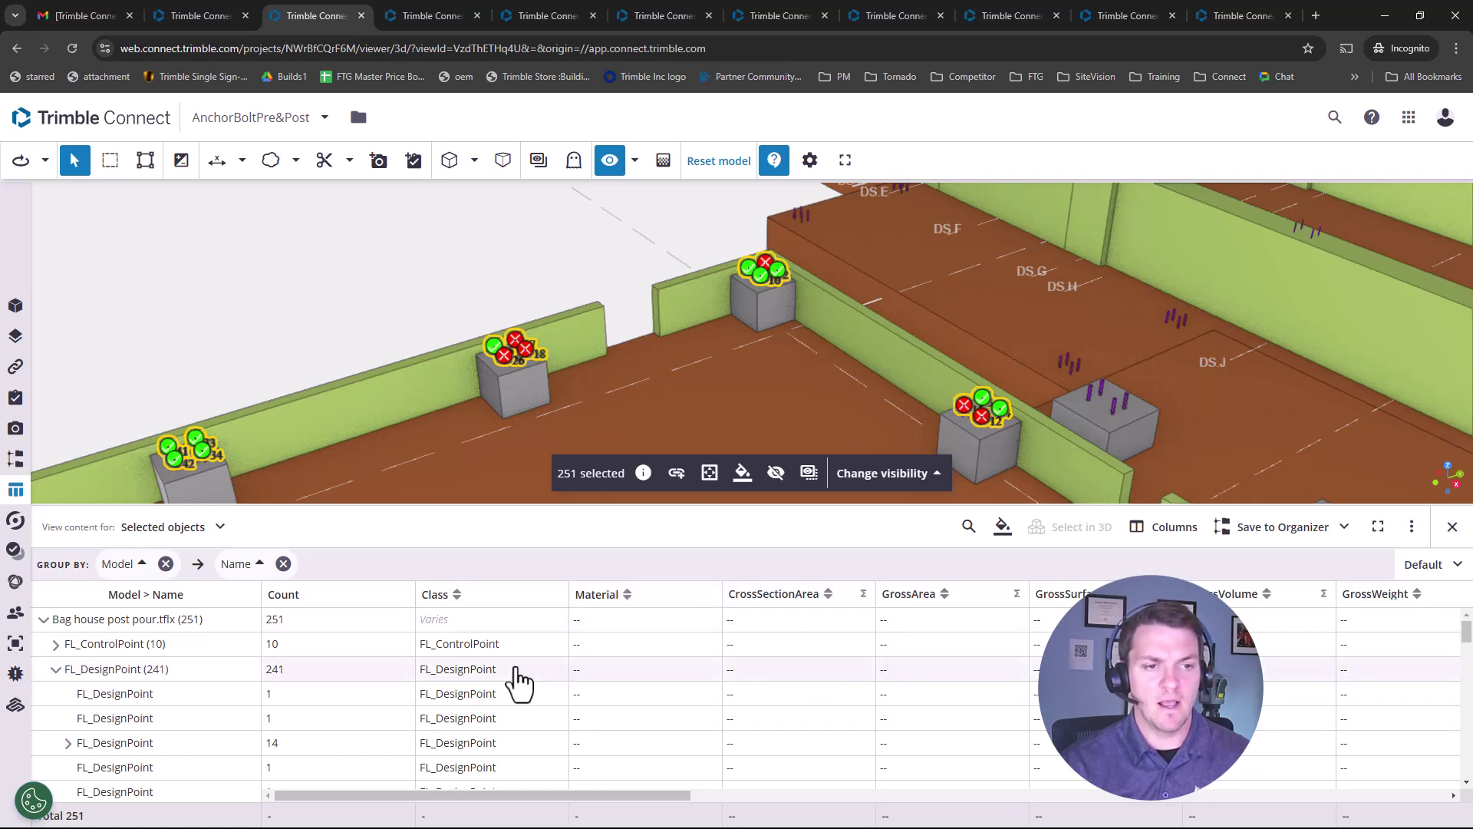
{"action": "left_click", "coordinate": [1421, 572]}
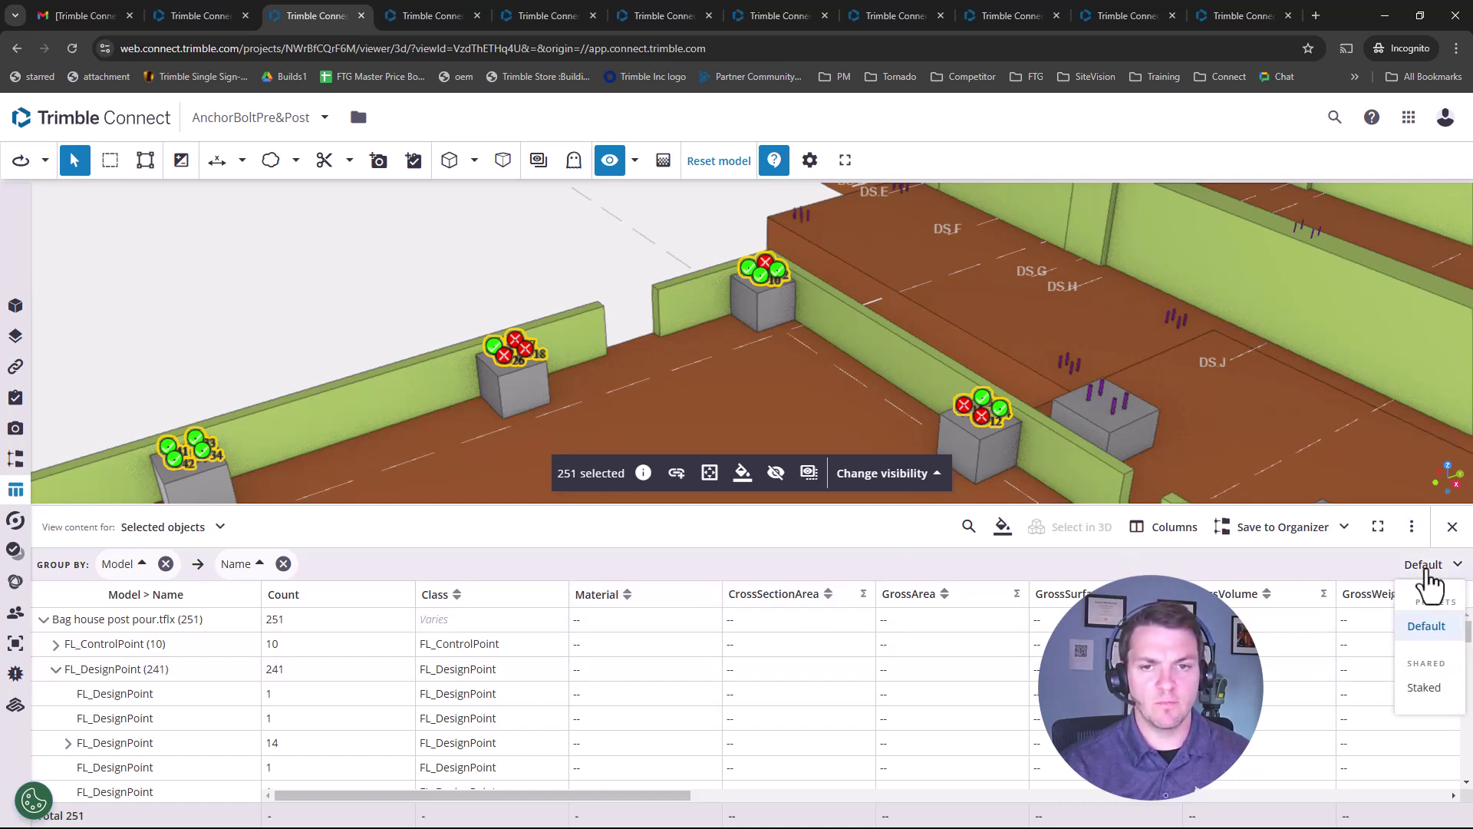
{"action": "left_click", "coordinate": [1436, 694]}
- Expand the Bag house post pour model down to the individual staked (True) design points
{"action": "left_click", "coordinate": [54, 619]}
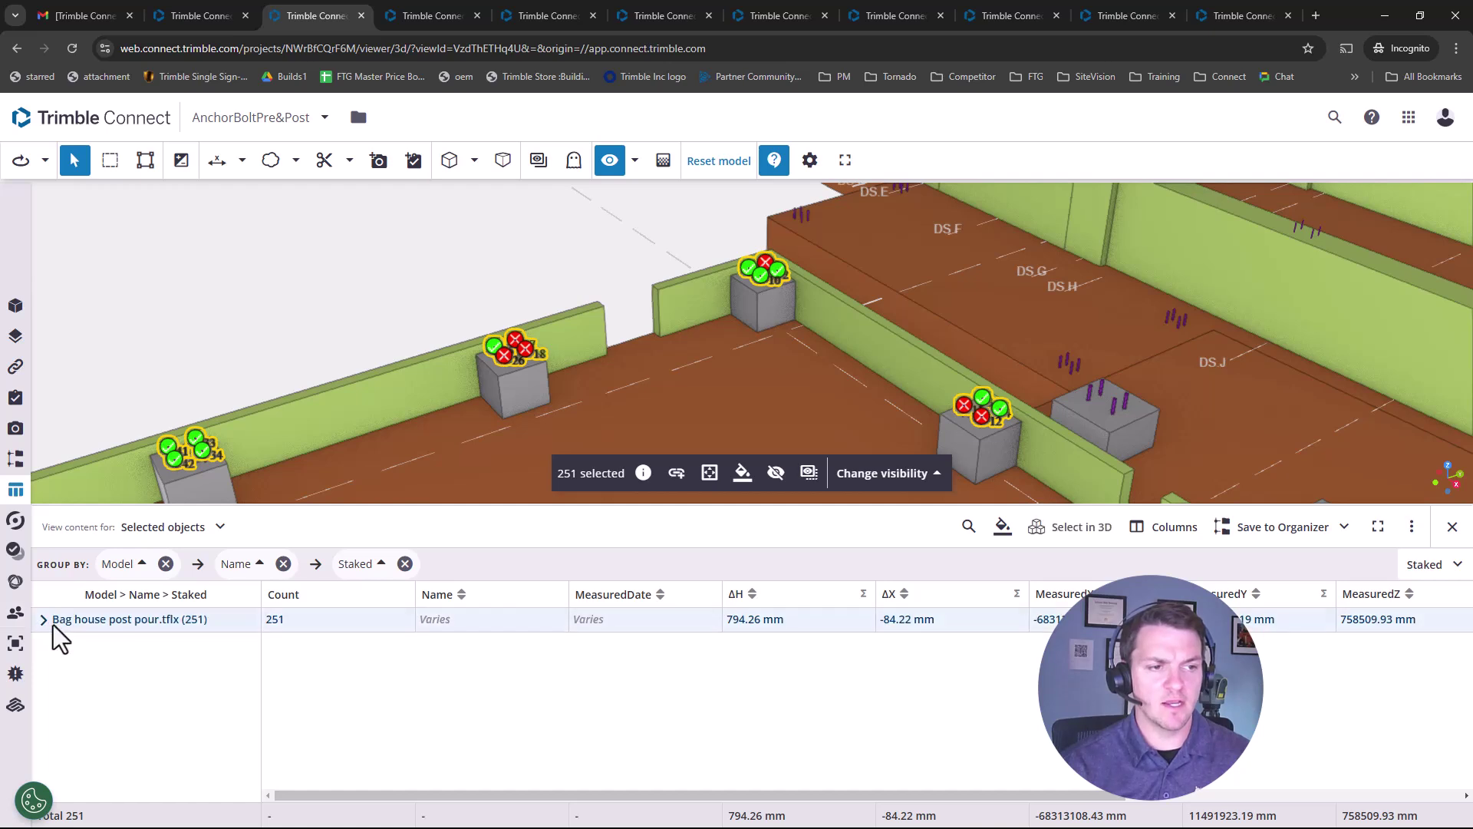
{"action": "left_click", "coordinate": [44, 619]}
{"action": "left_click", "coordinate": [56, 669]}
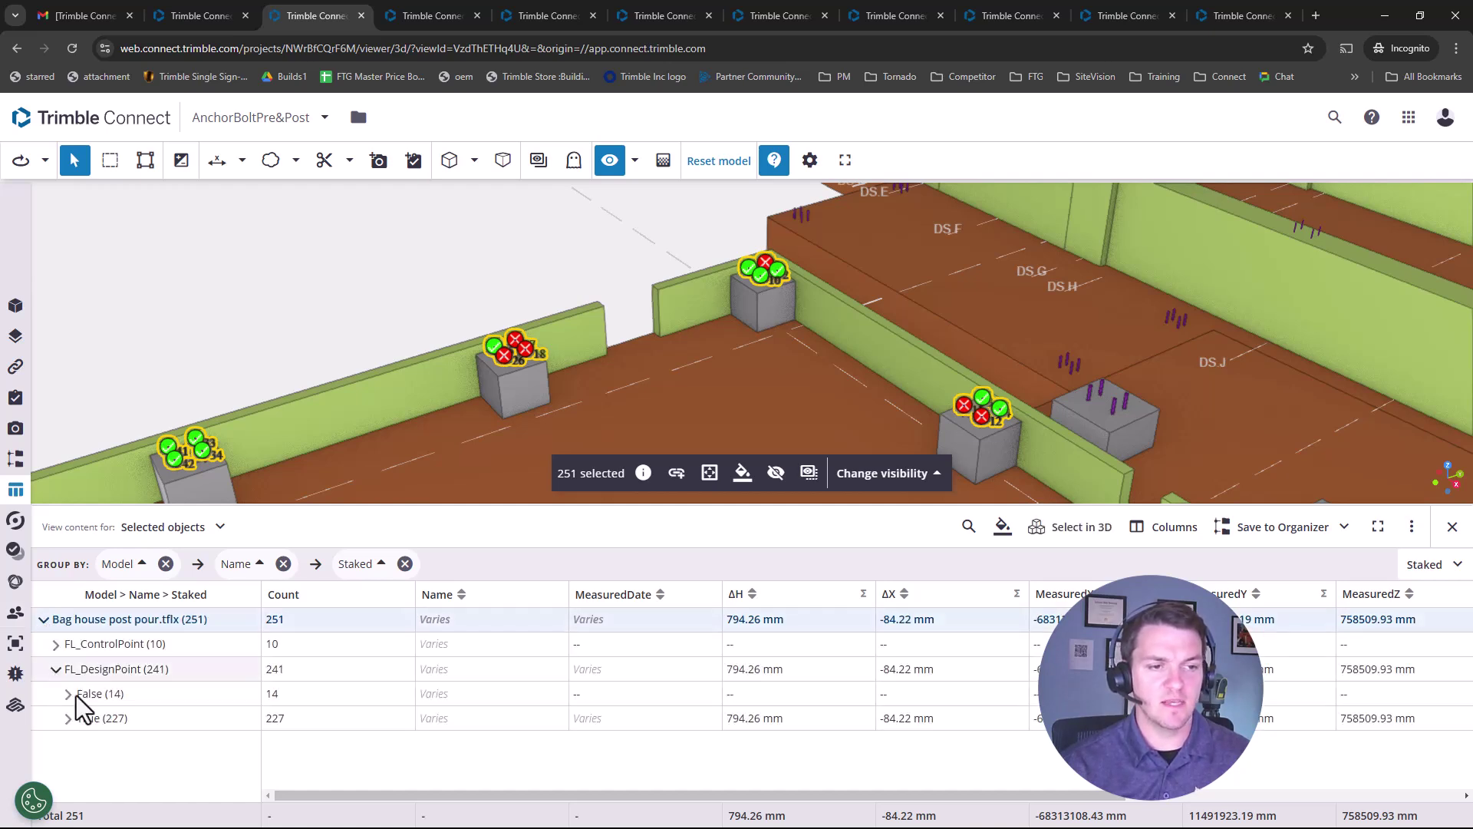
{"action": "left_click", "coordinate": [68, 720]}
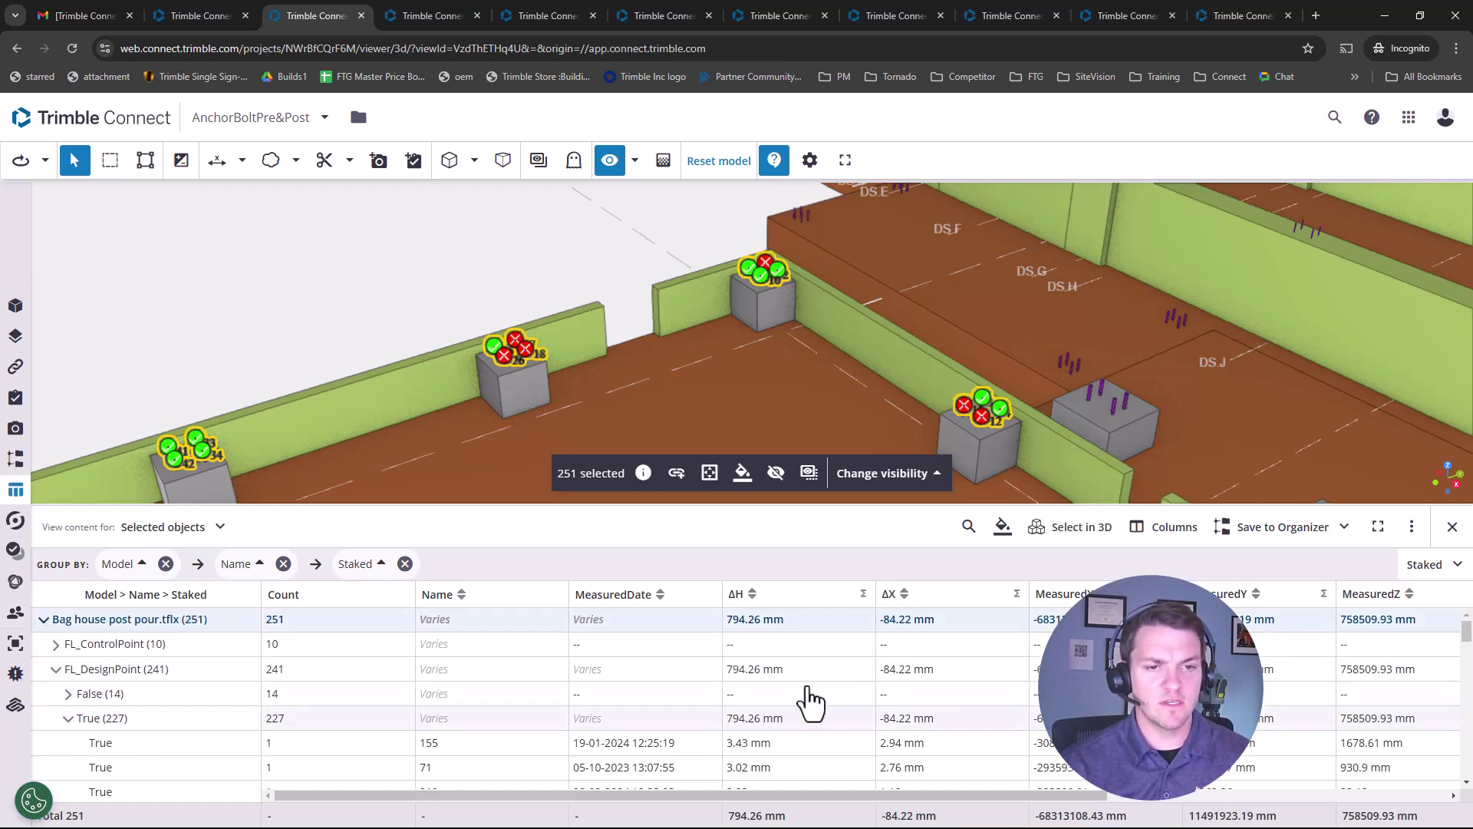
- Sort the staked points by ΔH in descending order, select the one with the largest deviation in 3D, and inspect it up close
{"action": "left_click", "coordinate": [802, 602]}
{"action": "left_click", "coordinate": [802, 602]}
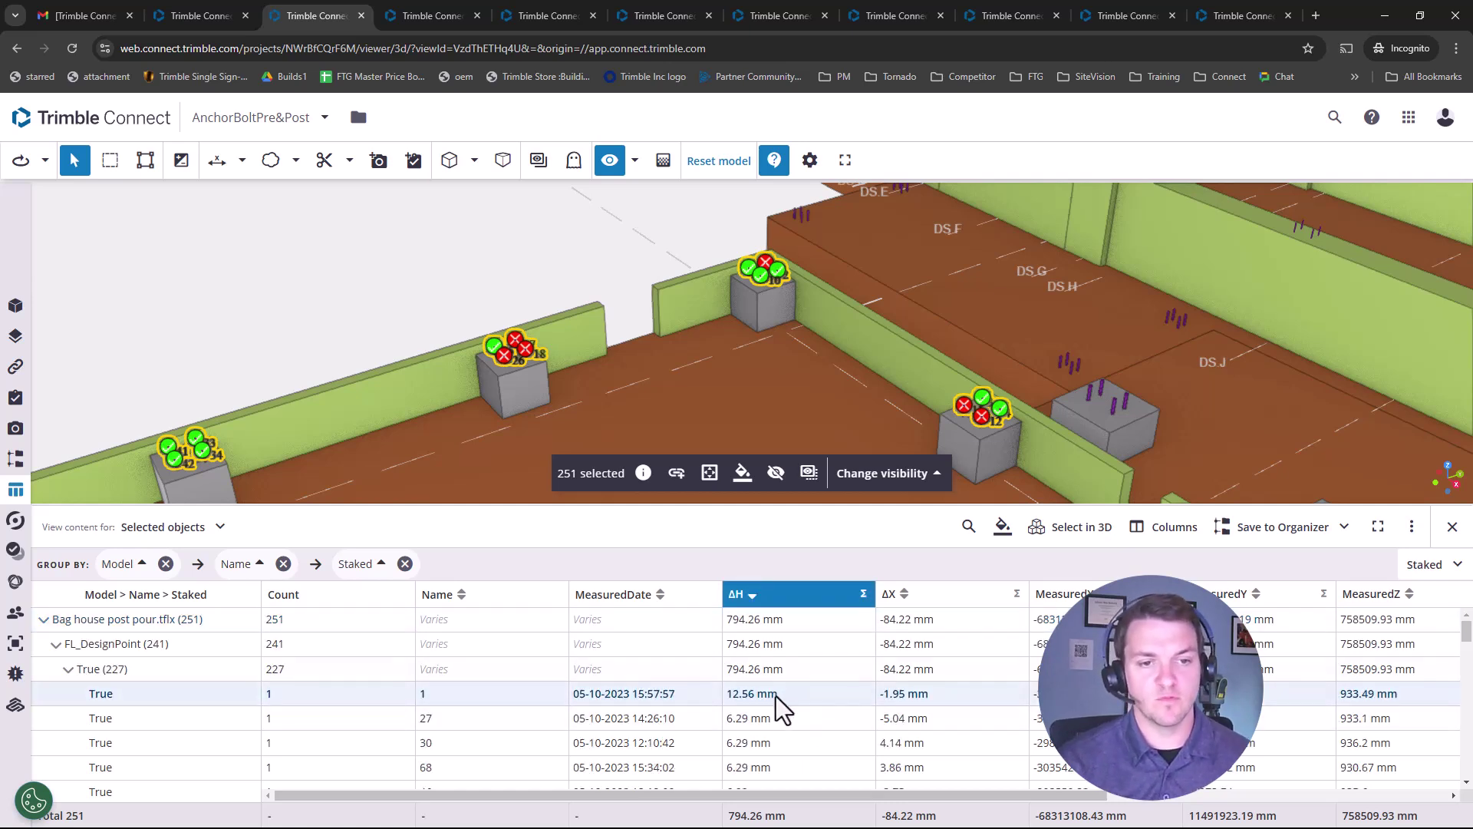
{"action": "right_click", "coordinate": [776, 693]}
{"action": "left_click", "coordinate": [819, 554]}
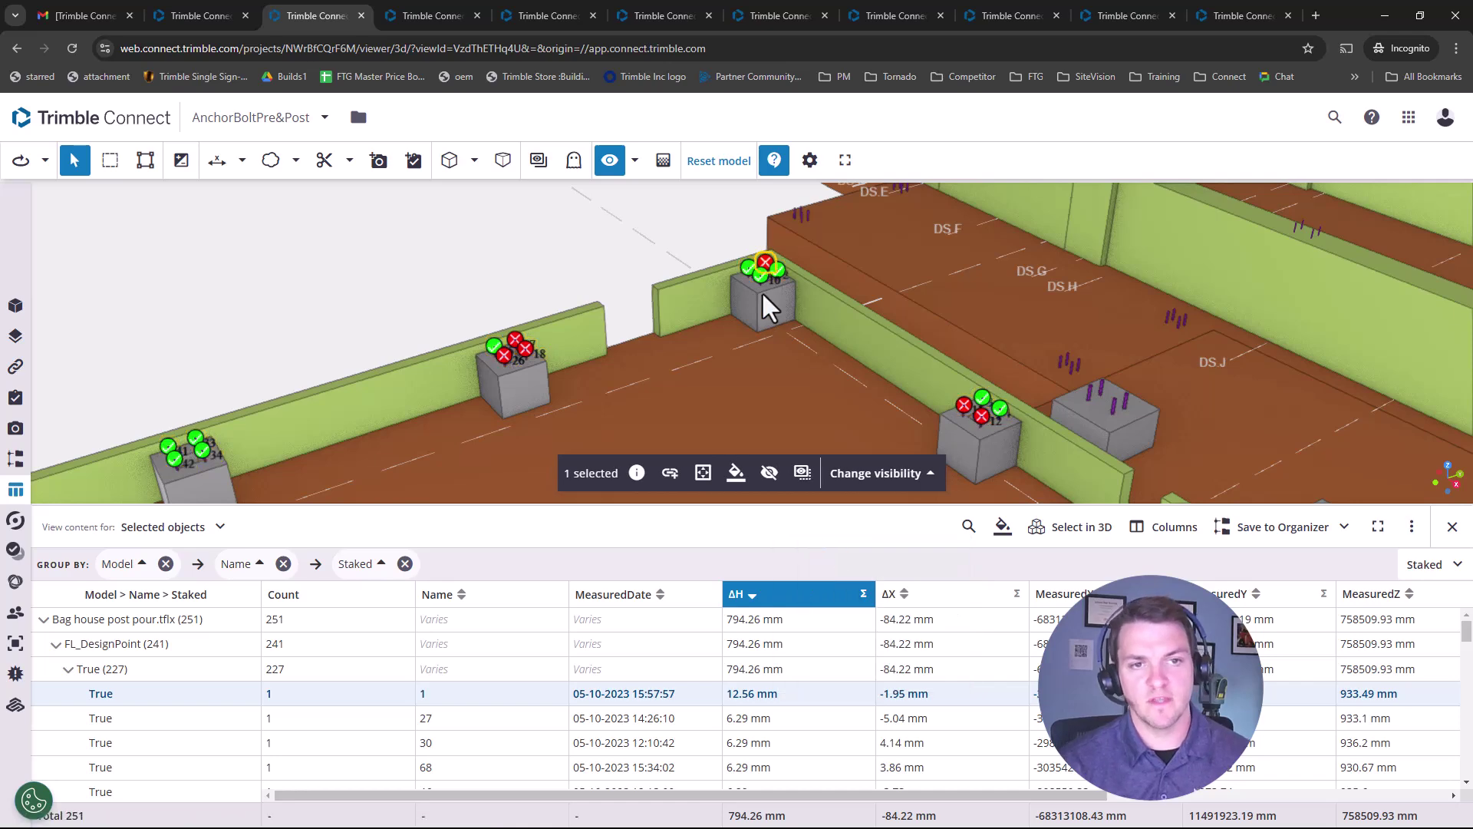
{"action": "scroll", "coordinate": [770, 249], "scroll_direction": "up", "scroll_amount": 3}
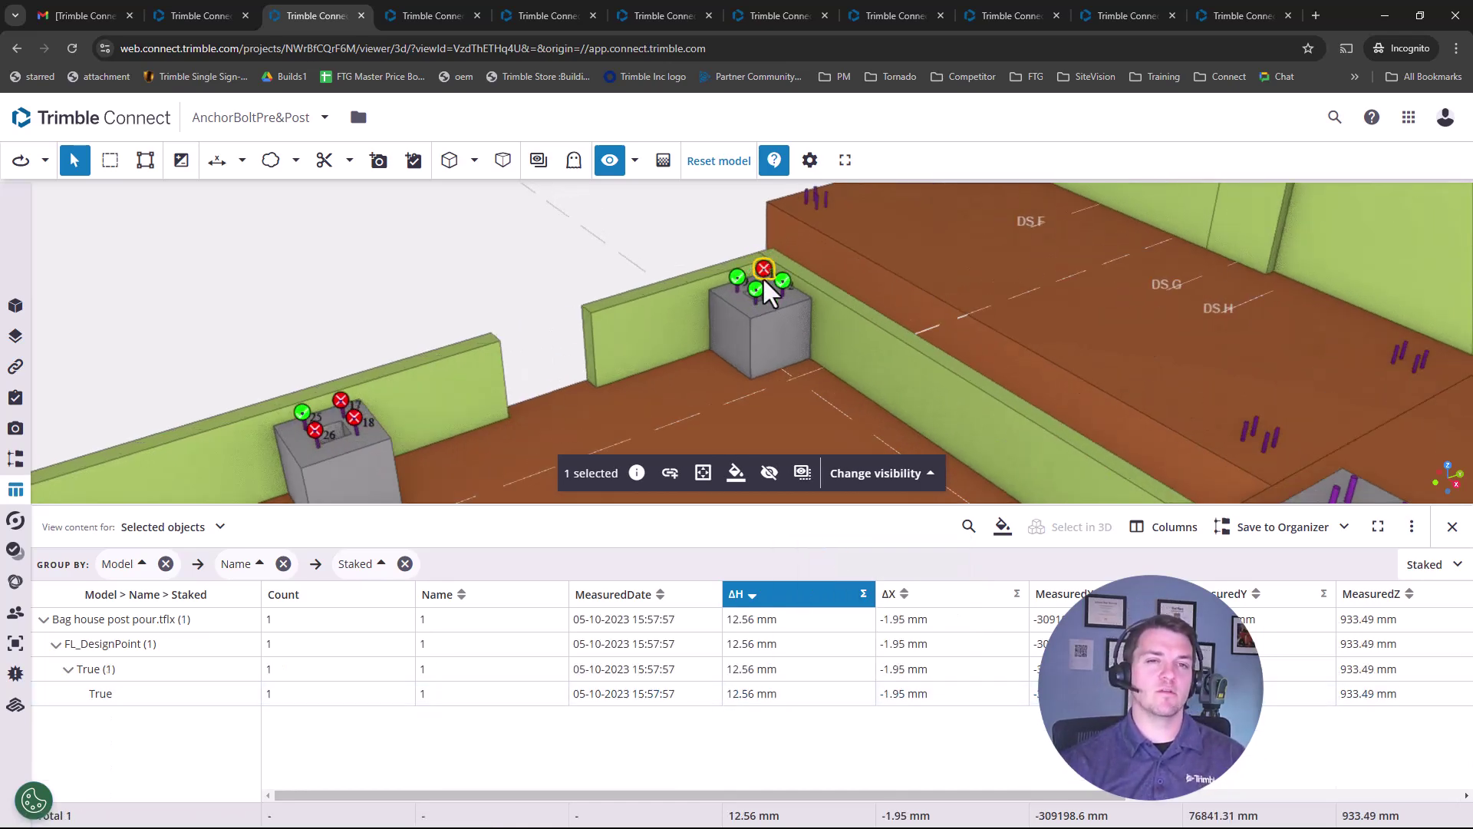
{"action": "scroll", "coordinate": [766, 272], "scroll_direction": "up", "scroll_amount": 2}
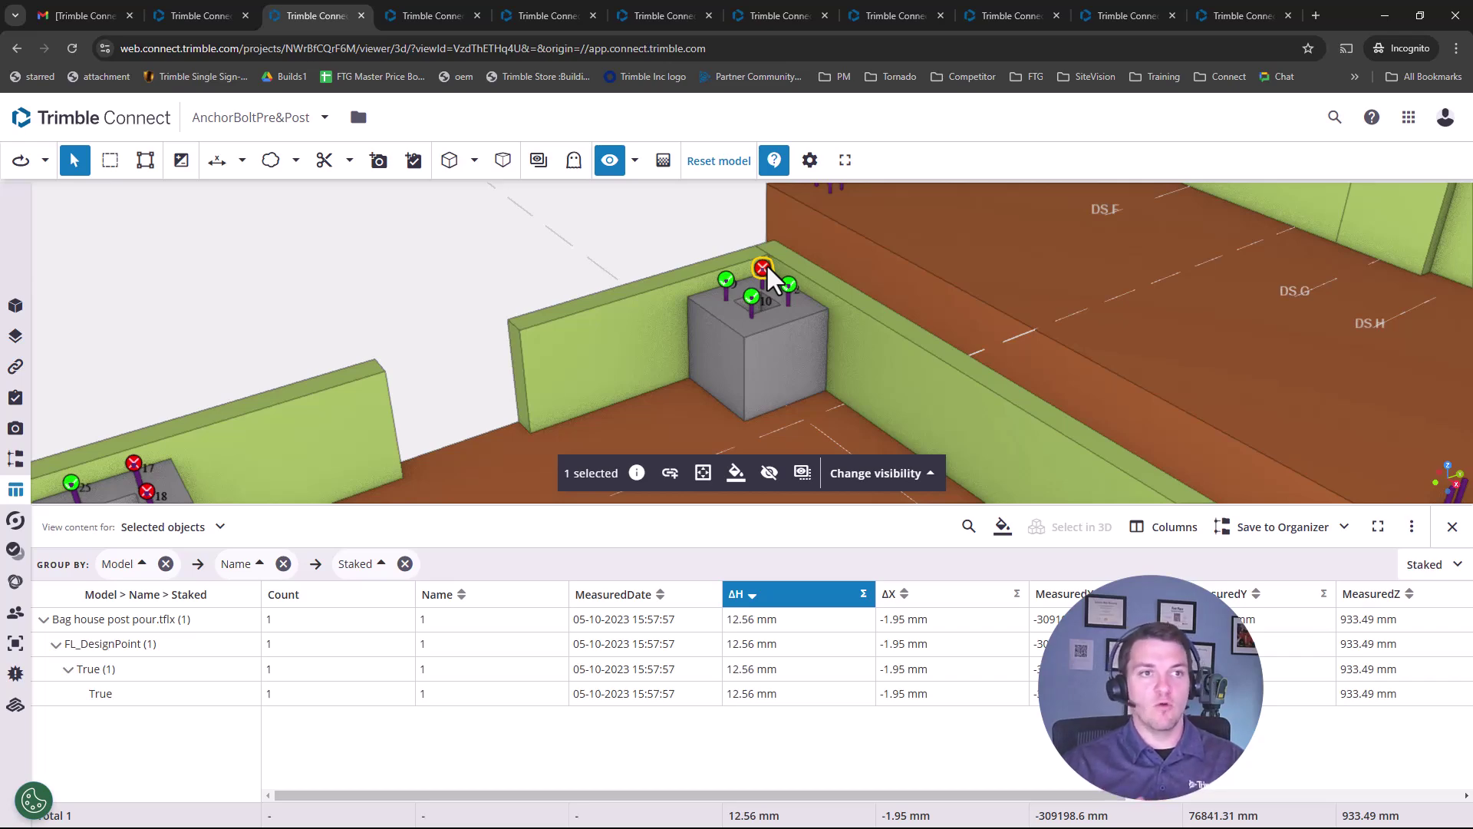
- Return to the sender's browser window and examine the measured ceiling scan view in the Ryan Fire project
{"action": "left_click", "coordinate": [414, 14]}
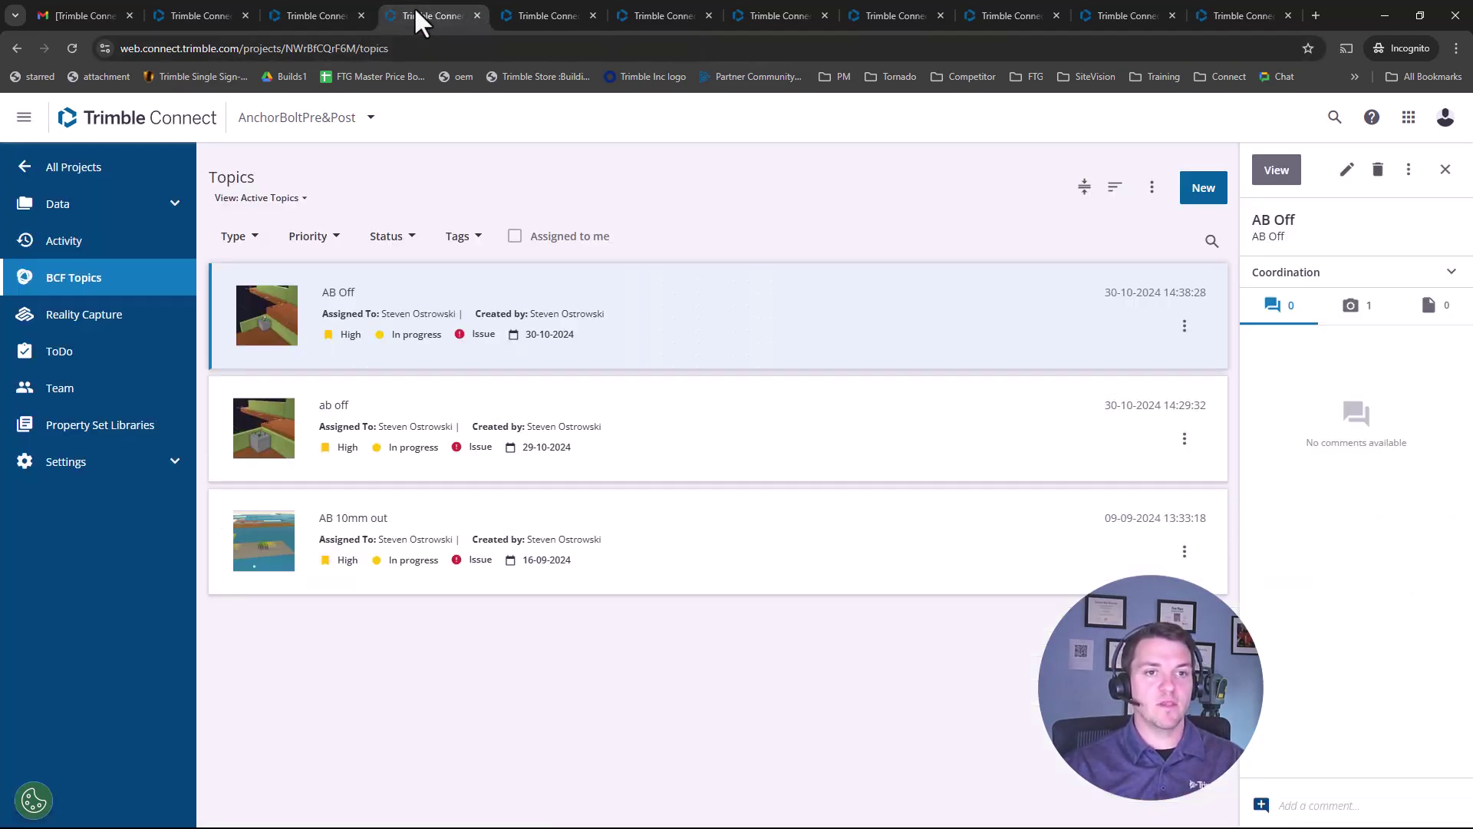
{"action": "left_click", "coordinate": [522, 14]}
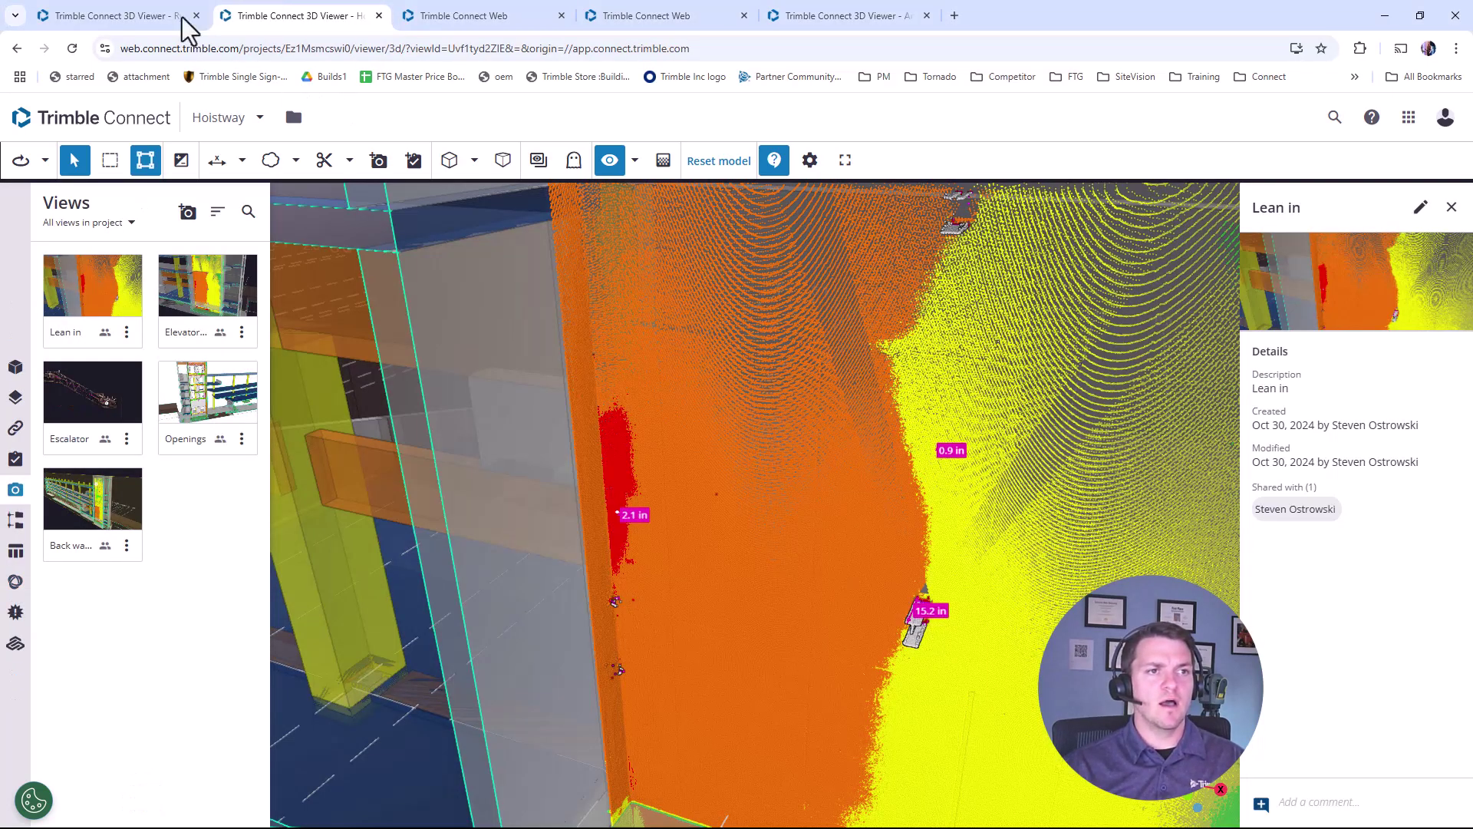
{"action": "left_click", "coordinate": [129, 17]}
{"action": "left_click_drag", "start_coordinate": [707, 358], "coordinate": [647, 403]}
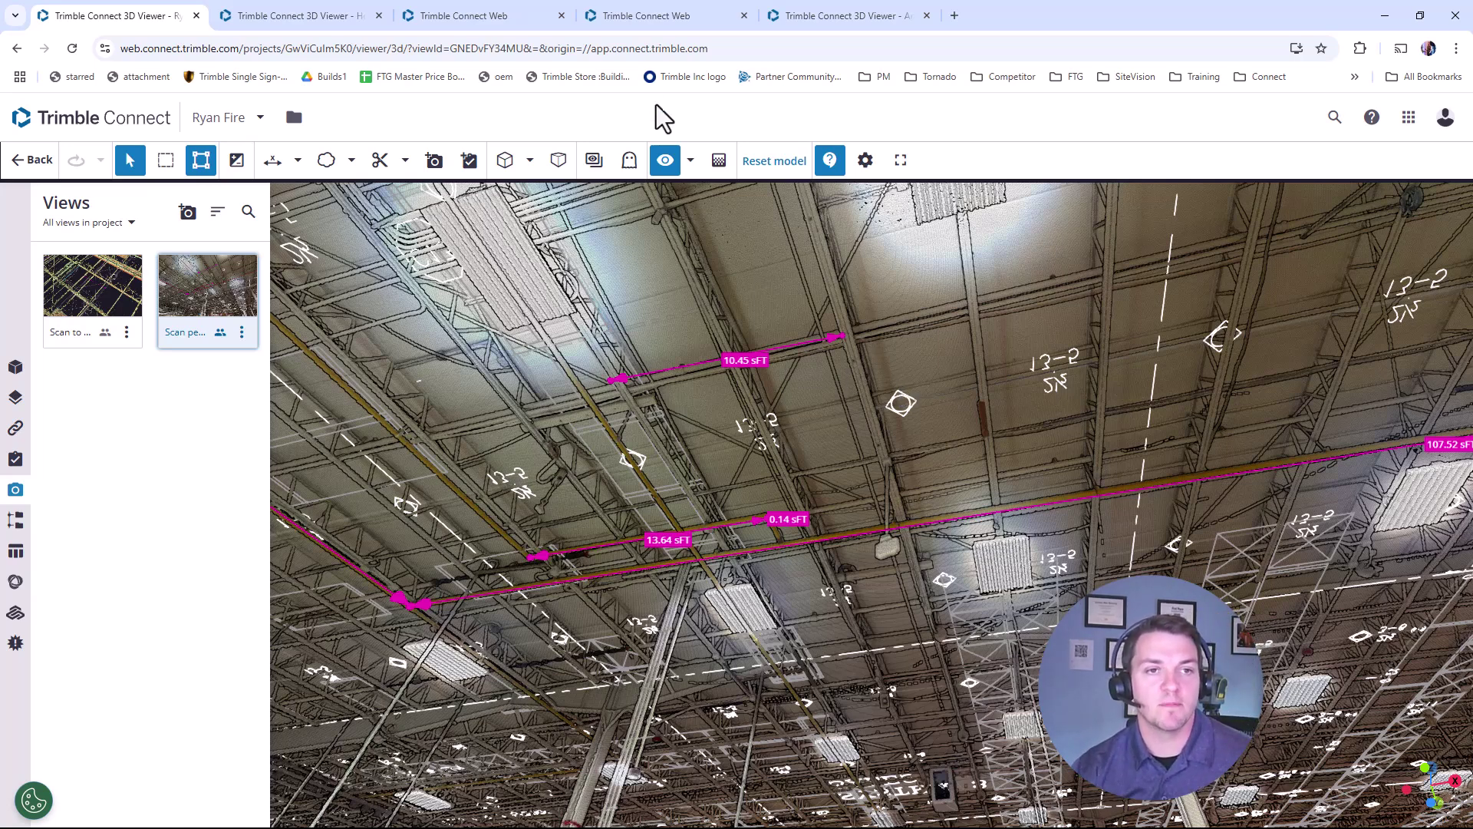
- Revisit the Hoistway project's Lean in view and team list, and return to the AnchorBoltPre&Post viewer with the flagged anchor bolt
{"action": "left_click", "coordinate": [307, 17]}
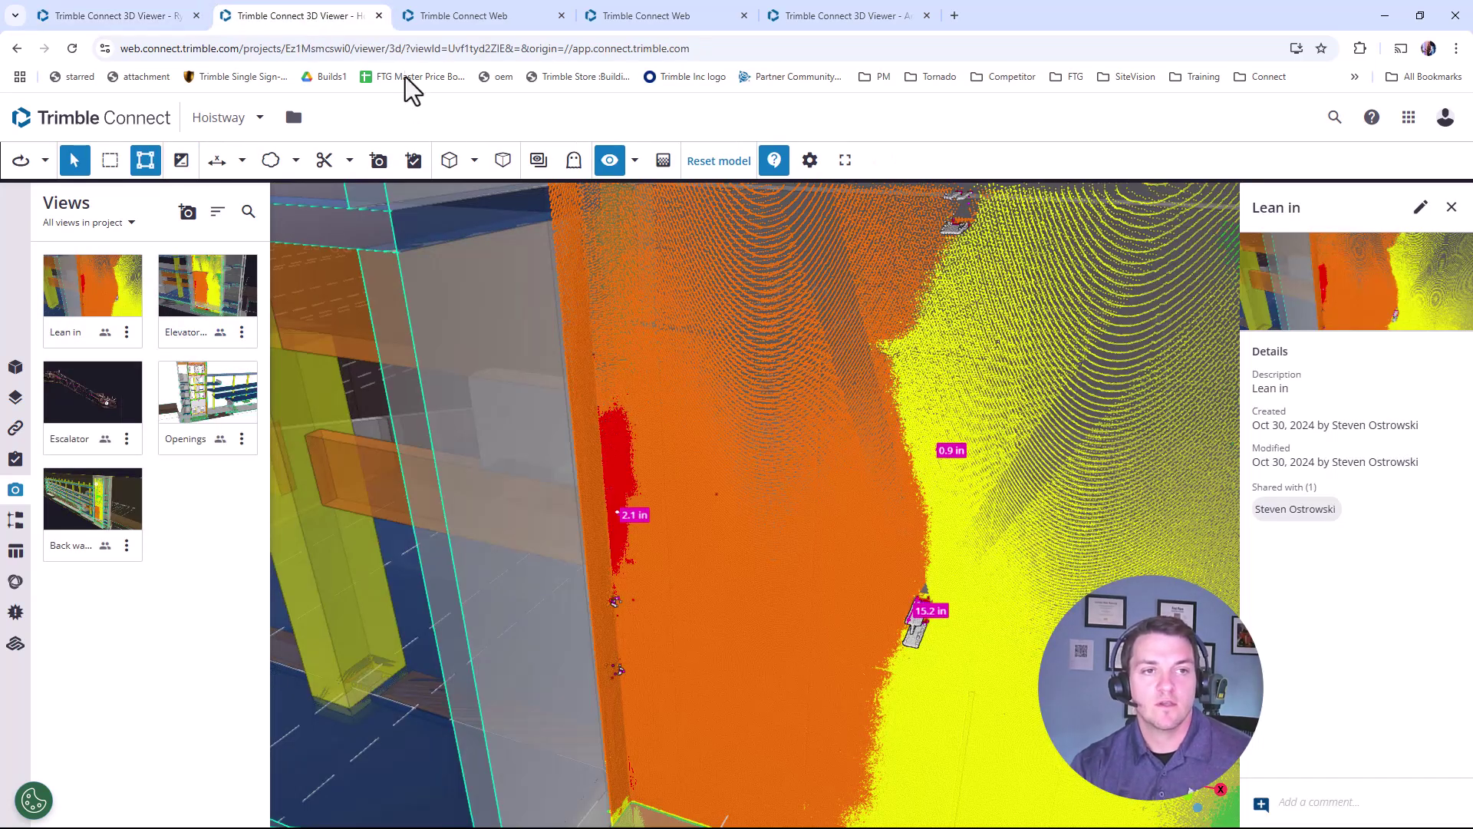
{"action": "left_click", "coordinate": [449, 18]}
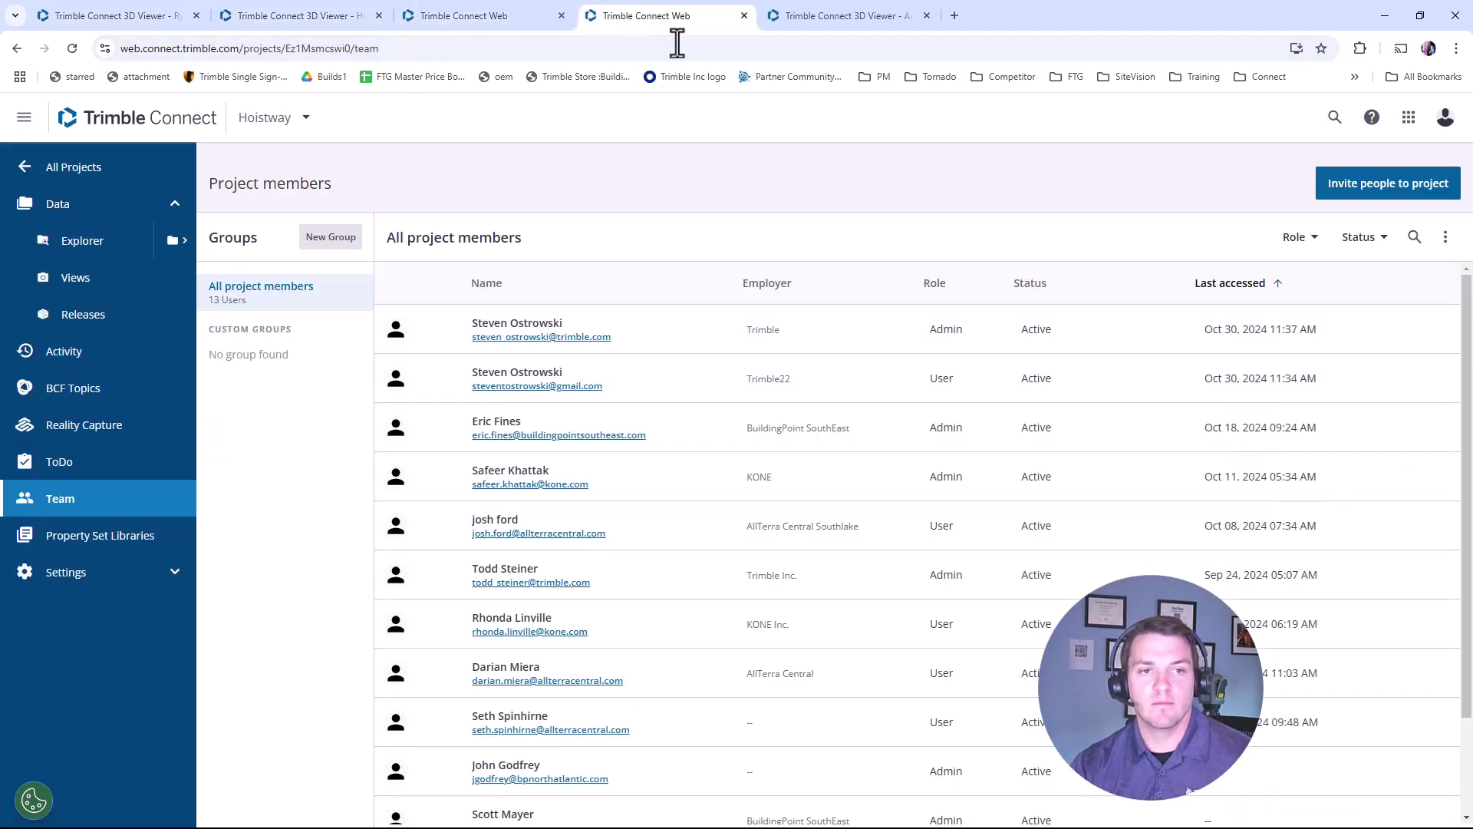
{"action": "left_click", "coordinate": [871, 18]}
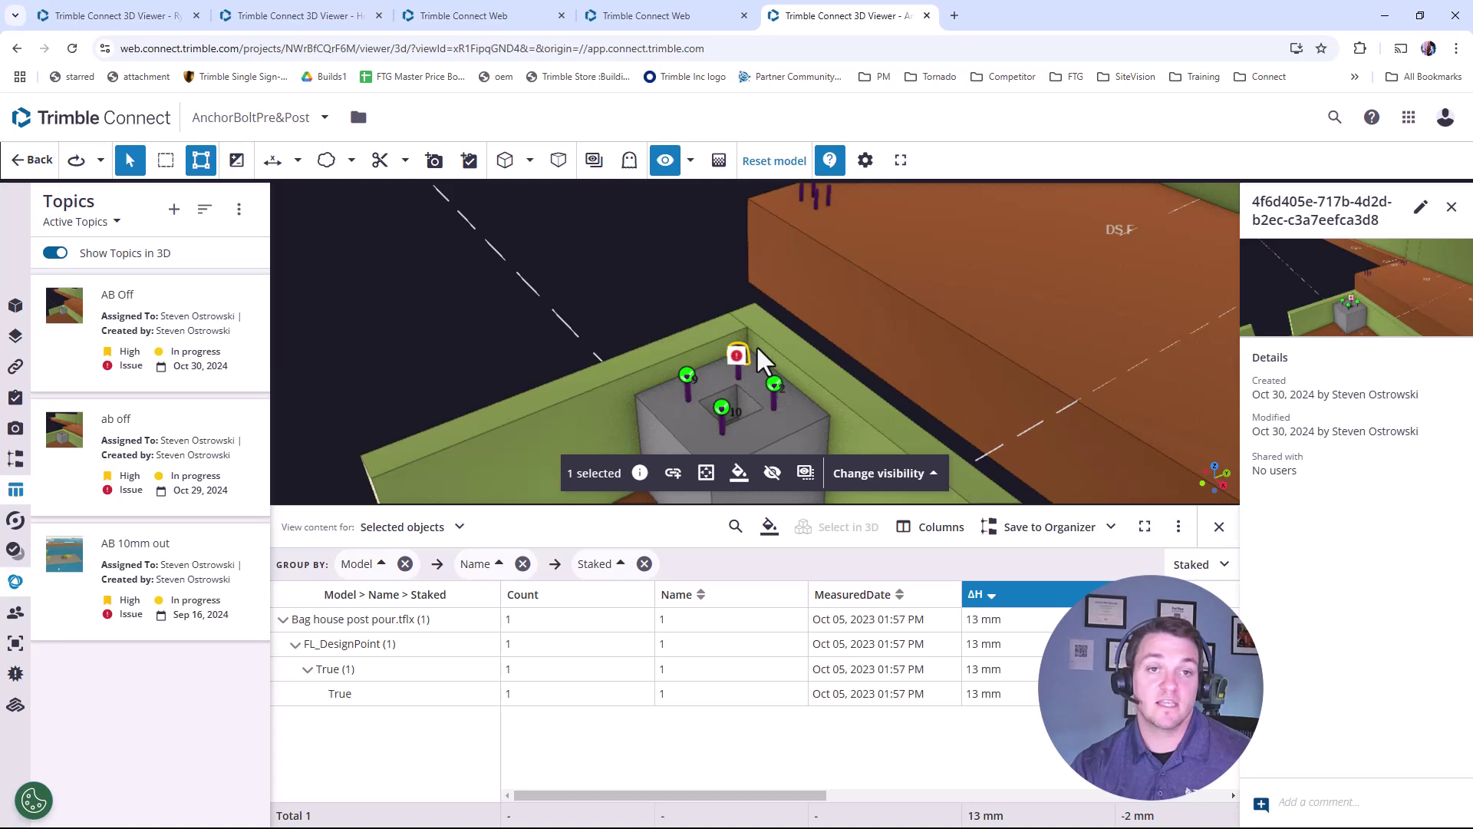